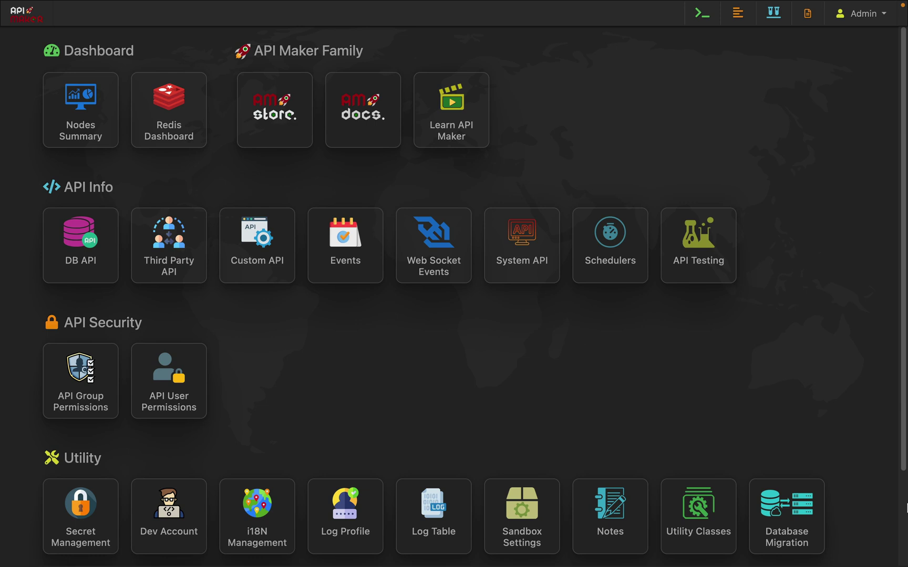
# - In API Testing, select the mysql8 instance, the inventory database and the order_transactions collection
pyautogui.hotkey('ctrl', '+')
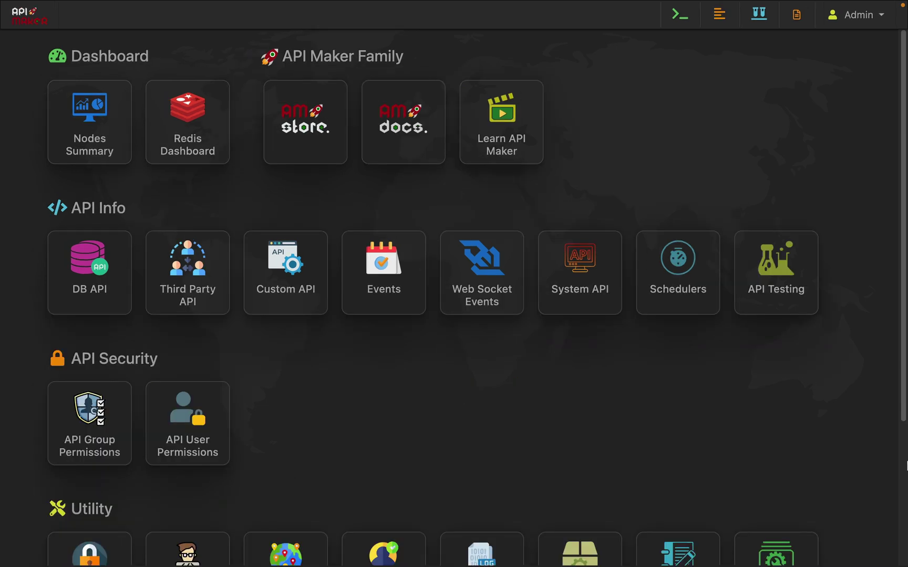
pyautogui.click(794, 299)
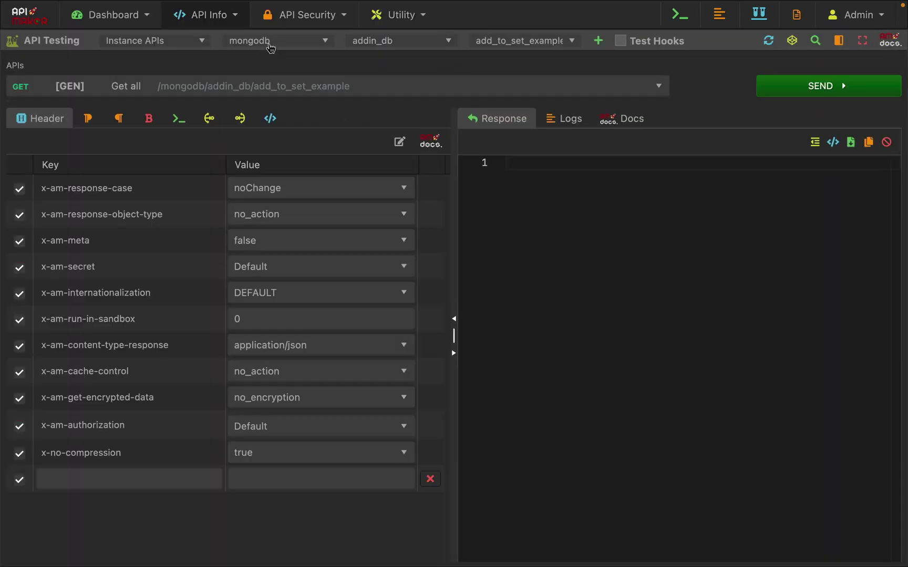
pyautogui.click(265, 41)
pyautogui.click(271, 109)
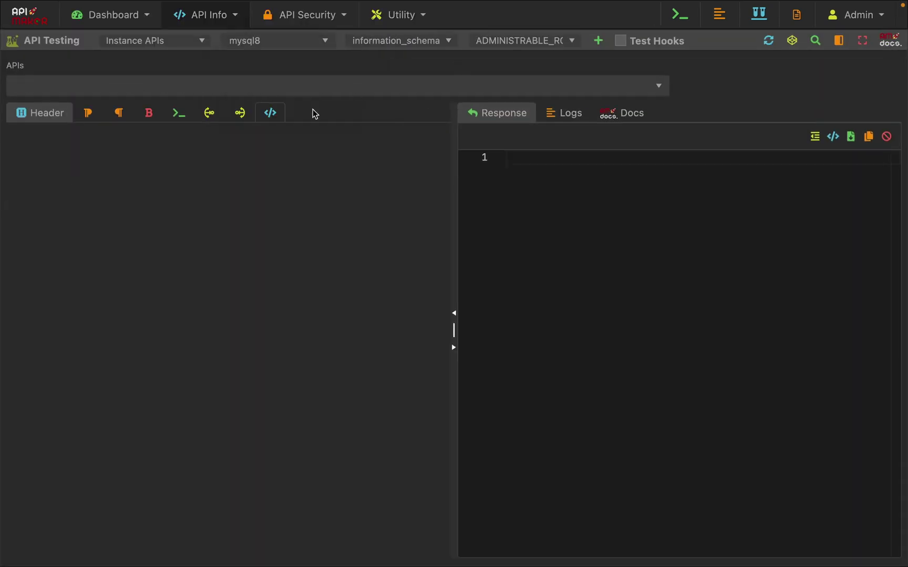
pyautogui.click(390, 45)
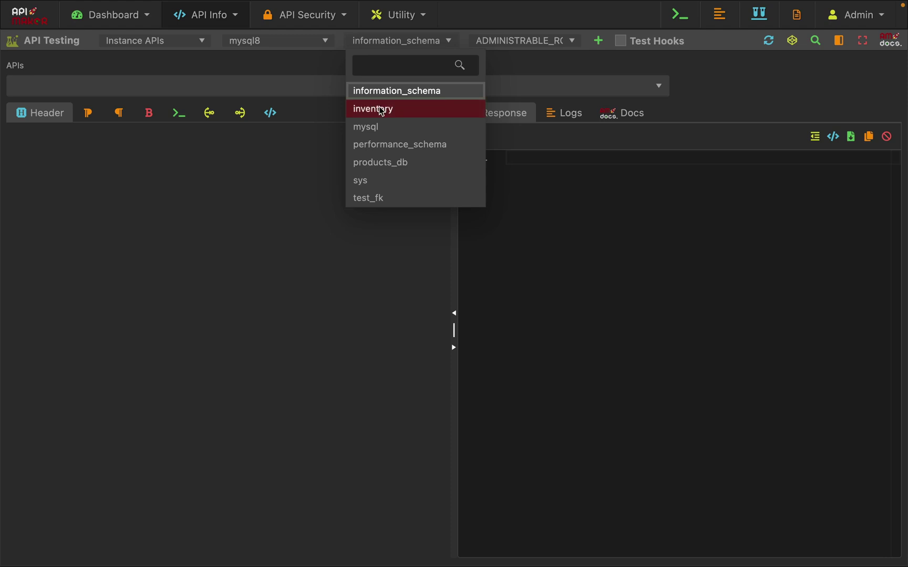
pyautogui.click(377, 108)
pyautogui.click(526, 42)
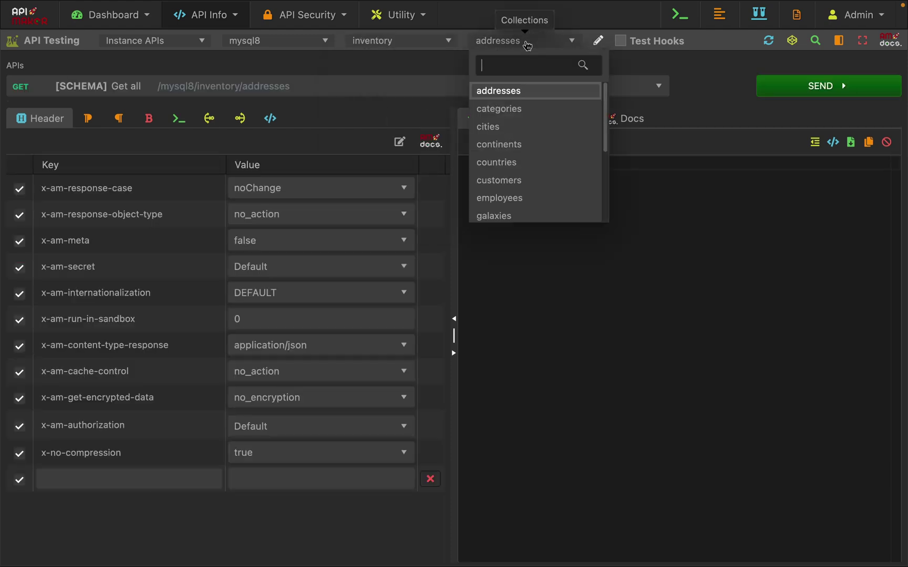
pyautogui.write('order')
pyautogui.click(526, 90)
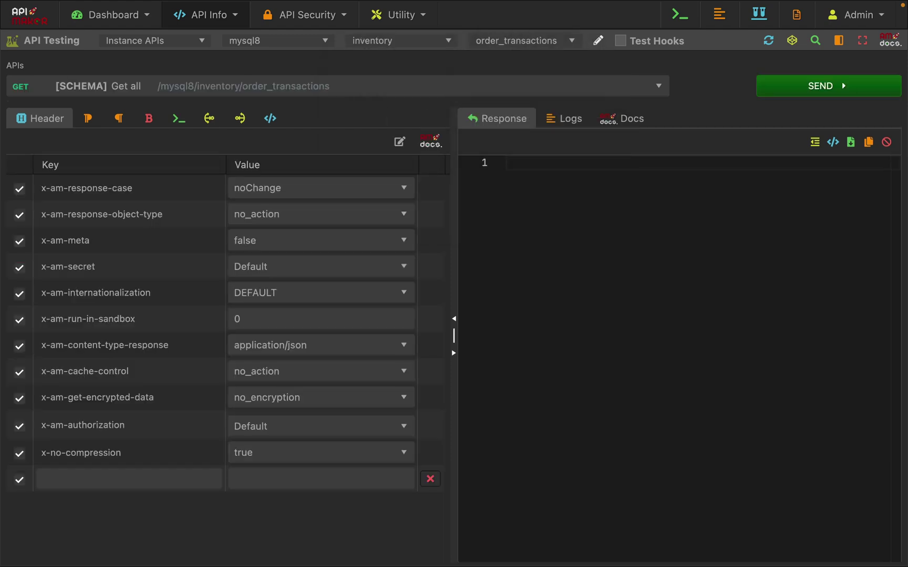
# - Find and choose the POST "Query for get data" API for order_transactions
pyautogui.click(374, 89)
pyautogui.write('que')
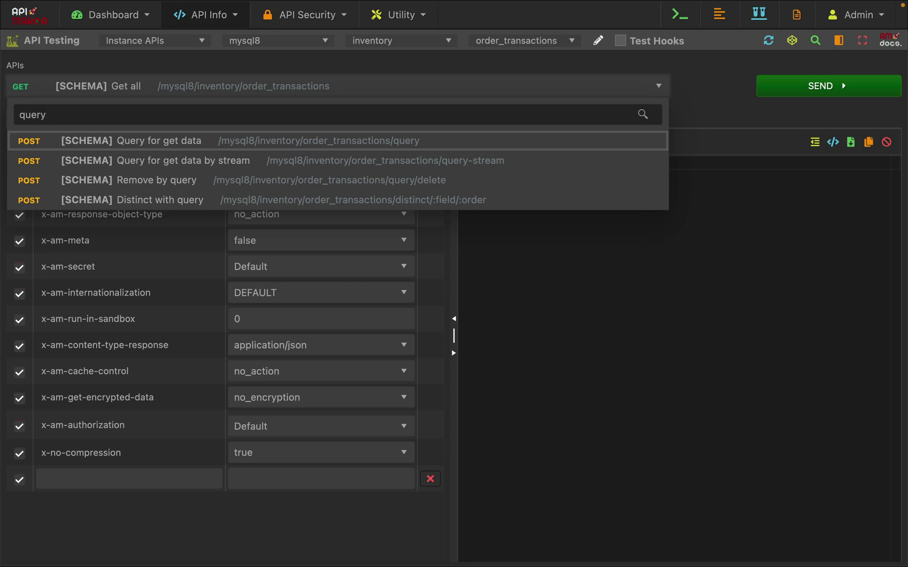
pyautogui.write('ry')
pyautogui.press('Return')
# - Send a JSON body with an empty find object and a deep array of "order_id" and "order_id.customer_id", and inspect the nested order data
pyautogui.click(152, 123)
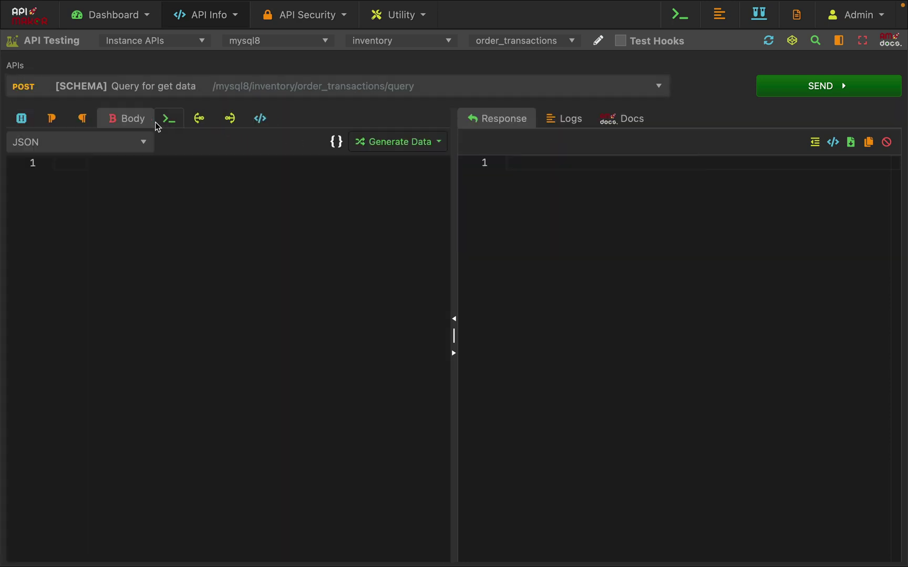
pyautogui.click(147, 209)
pyautogui.write('{     "find": {     },     "deep": [         "order_id",         "order_id.customer_id"     ] }')
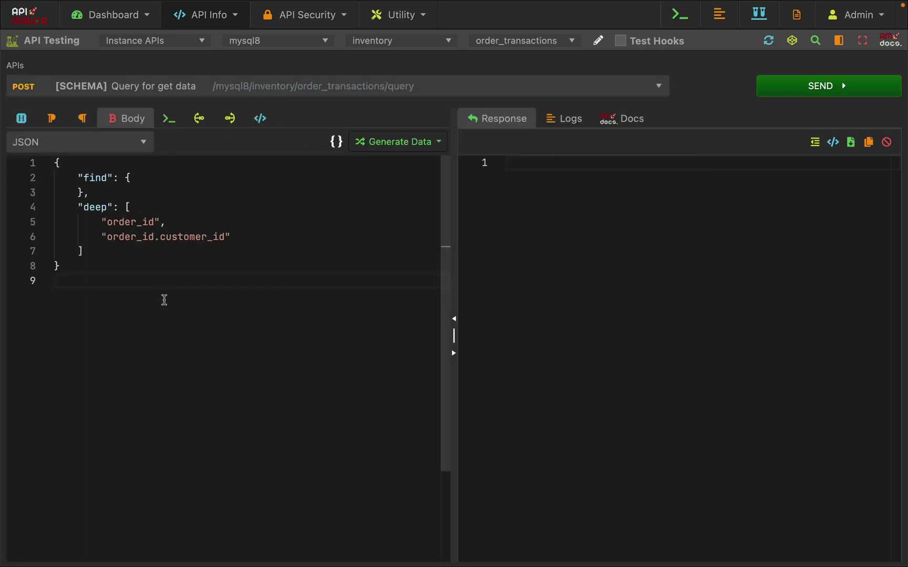
pyautogui.click(781, 97)
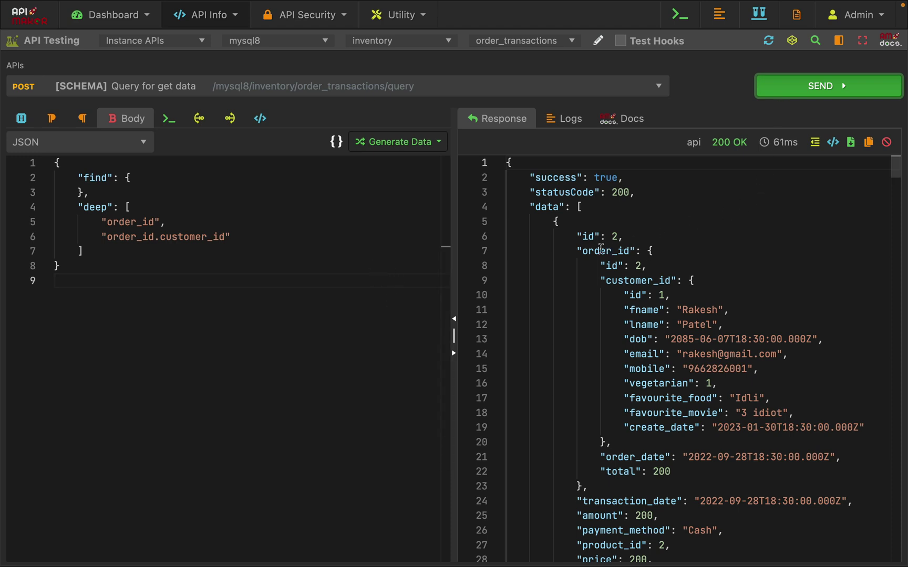
pyautogui.moveTo(580, 254); pyautogui.dragTo(638, 490)
pyautogui.click(638, 492)
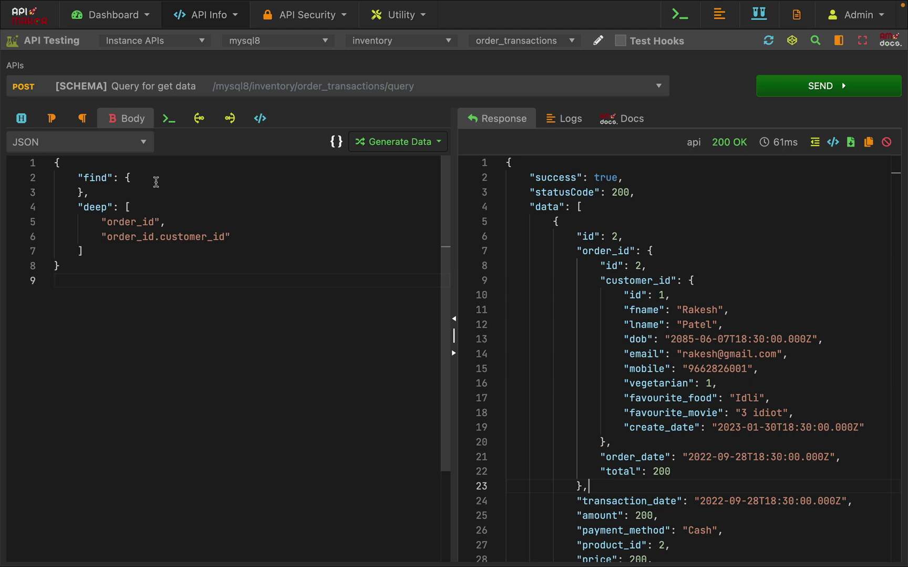
# - Add the condition "order_id.customer_id.favourite_food": "Manchurian" inside the find object
pyautogui.click(156, 182)
pyautogui.press('Return')
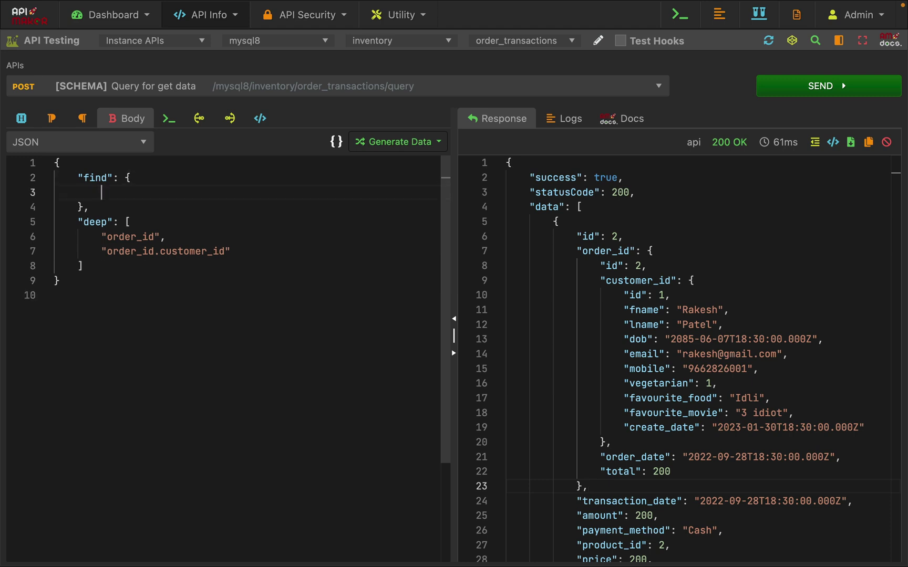
pyautogui.write('"')
pyautogui.write('order_id')
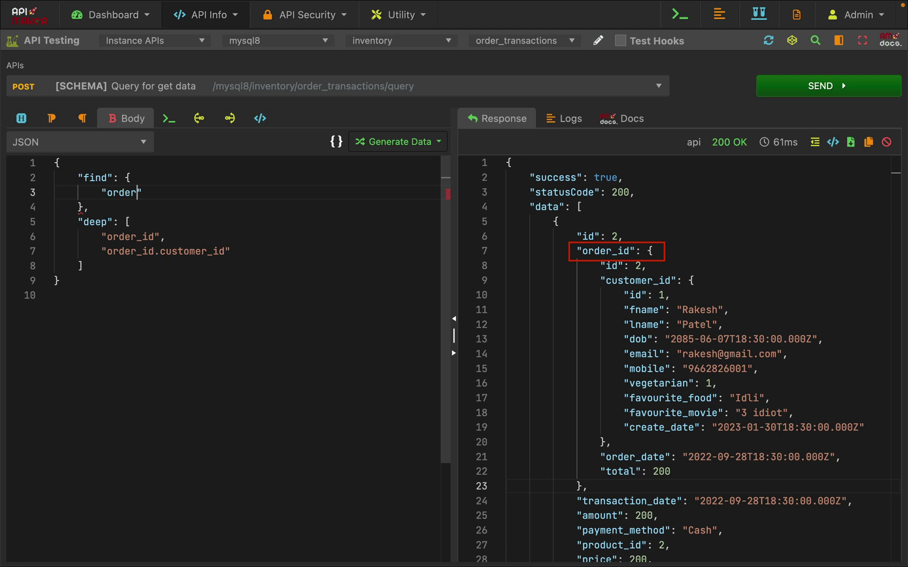
pyautogui.write('.customer')
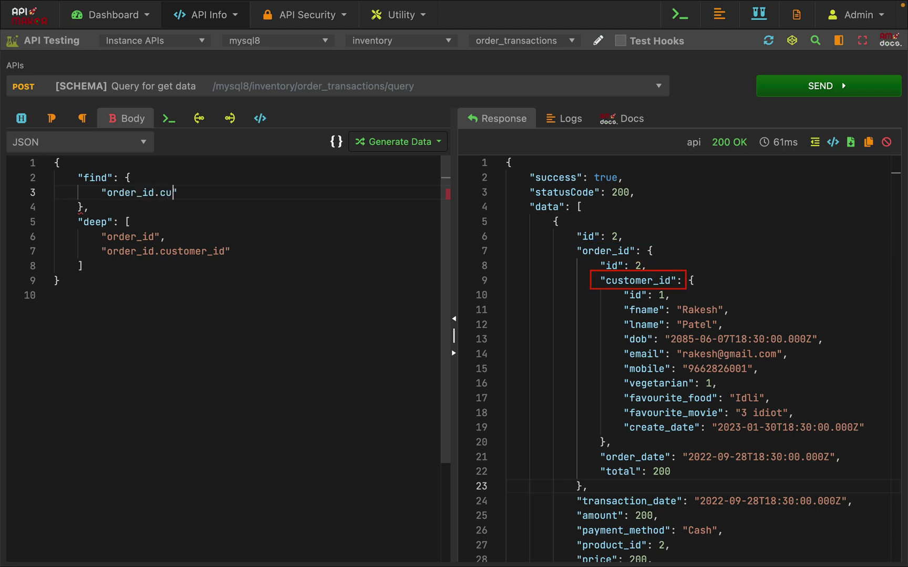
pyautogui.write('_id.')
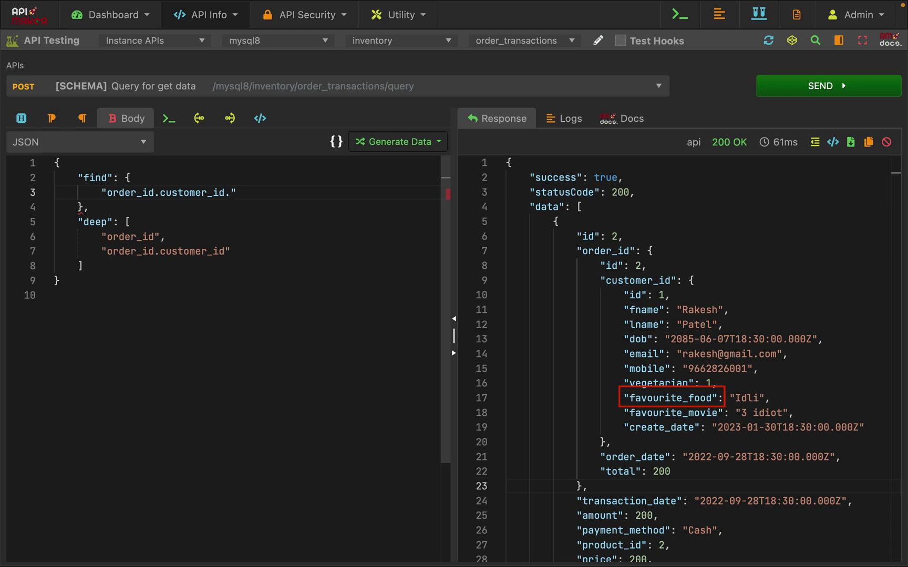
pyautogui.write('favourite_foot')
pyautogui.press('BackSpace')
pyautogui.write('d')
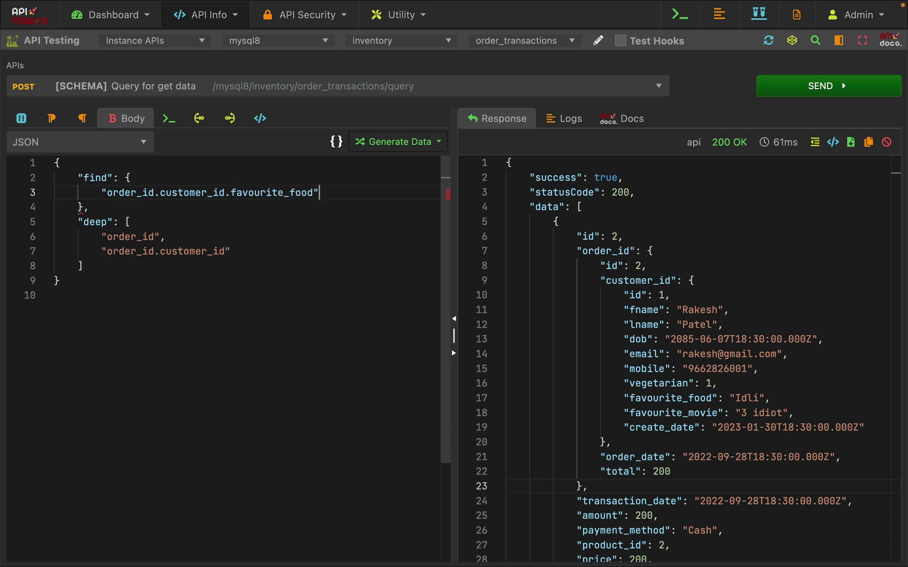
pyautogui.write('": "Manchurian')
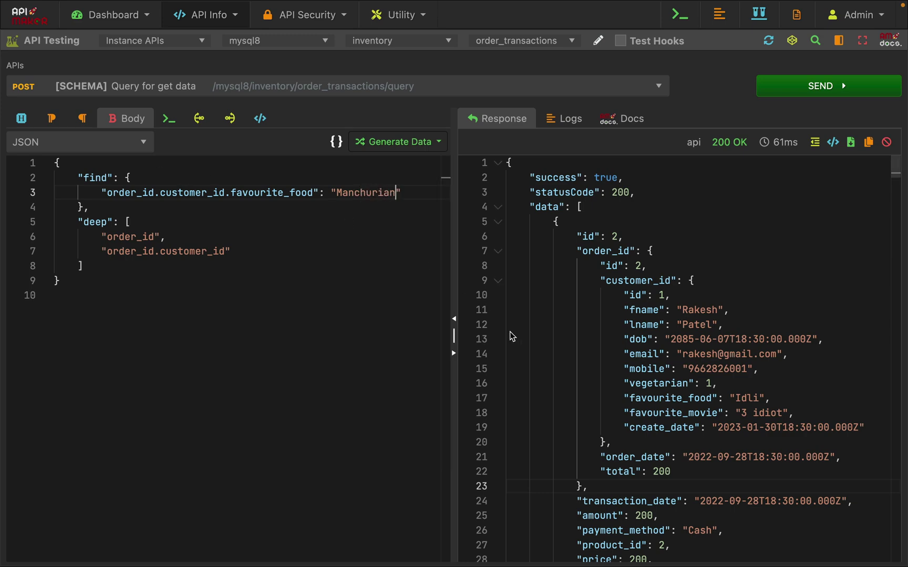
# - Examine the customers' favourite_food values in the unfiltered response and search it for "Manchurian"
pyautogui.scroll(-5, 675, 368)
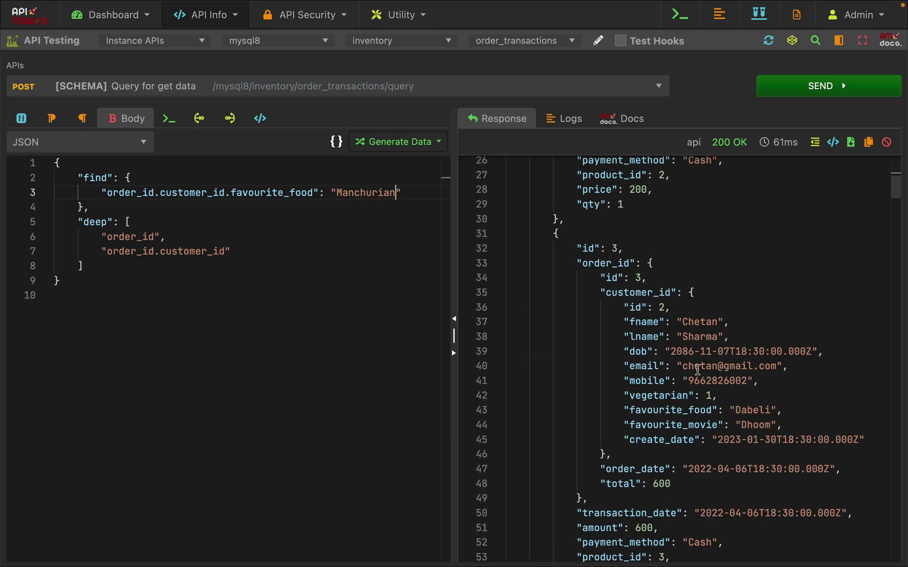
pyautogui.moveTo(671, 410); pyautogui.dragTo(791, 411)
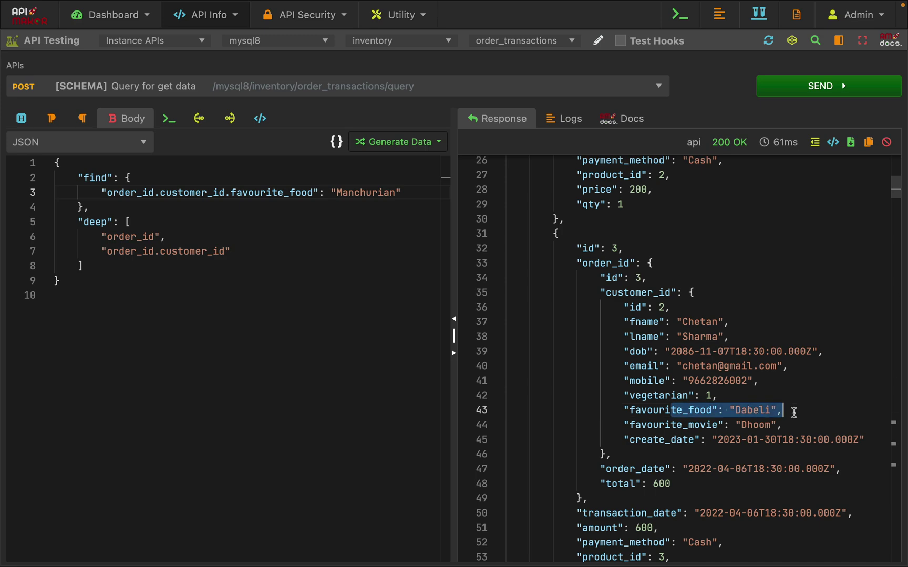
pyautogui.doubleClick(755, 412)
pyautogui.scroll(-10, 766, 369)
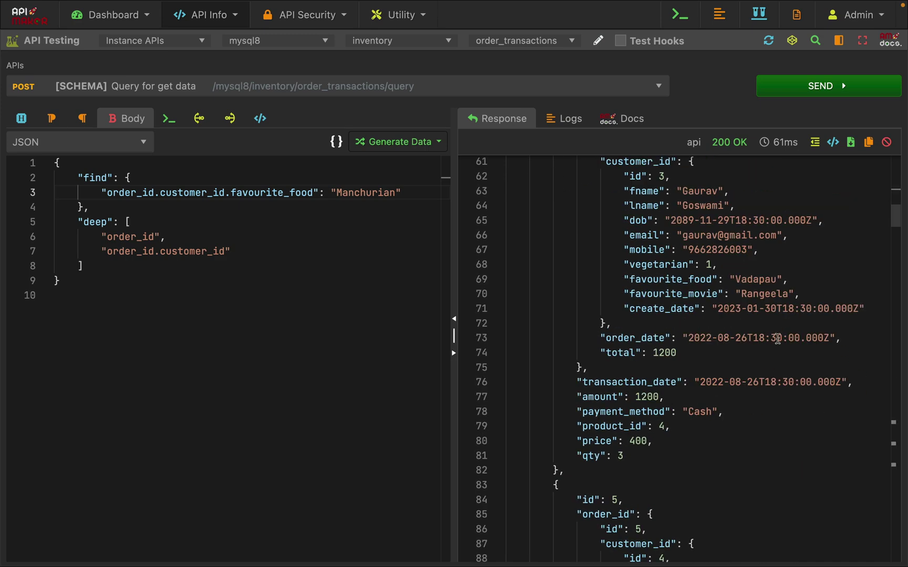
pyautogui.doubleClick(778, 339)
pyautogui.hotkey('ctrl', 'f')
pyautogui.write('Manc')
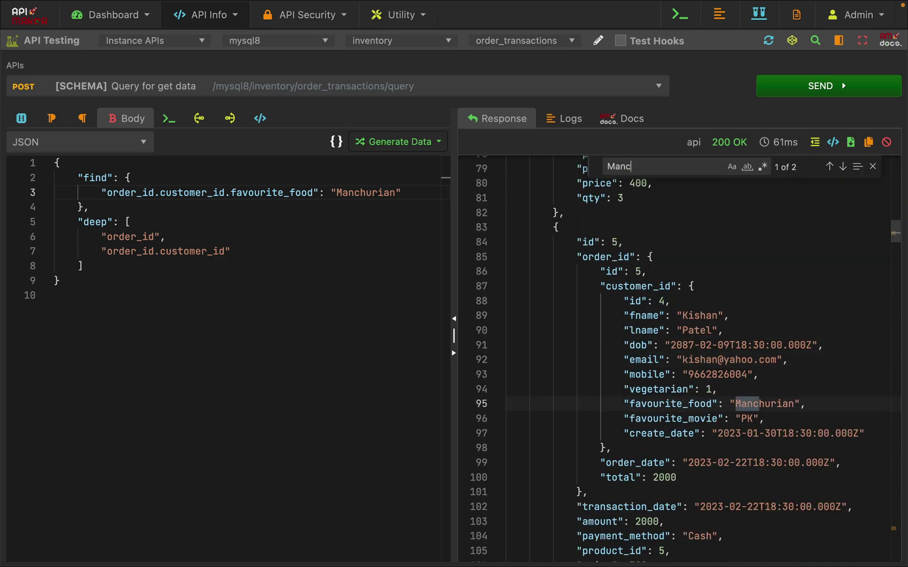
pyautogui.write('hurian')
pyautogui.press('Escape')
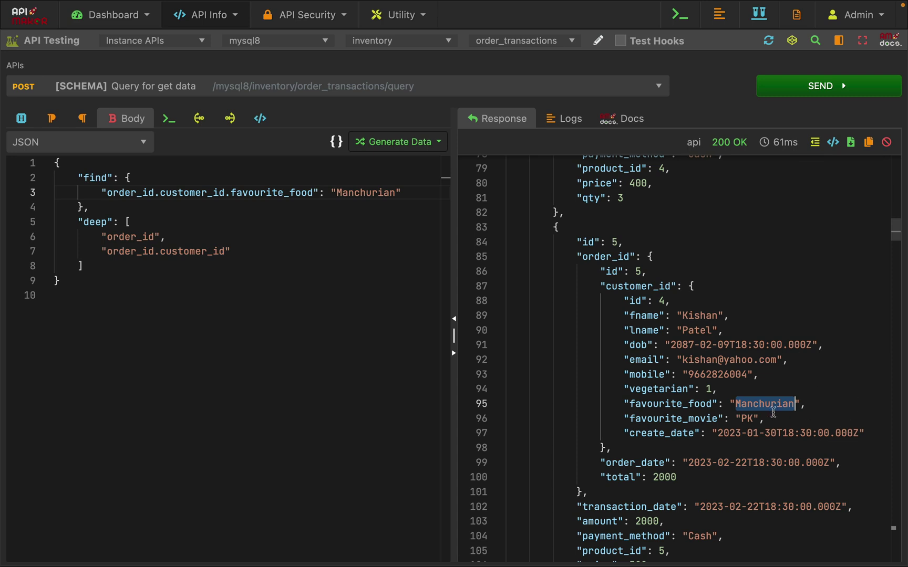
pyautogui.press('Down')
pyautogui.doubleClick(776, 407)
# - Send the query with the favourite_food filter and review the returned transactions
pyautogui.doubleClick(378, 192)
pyautogui.click(337, 235)
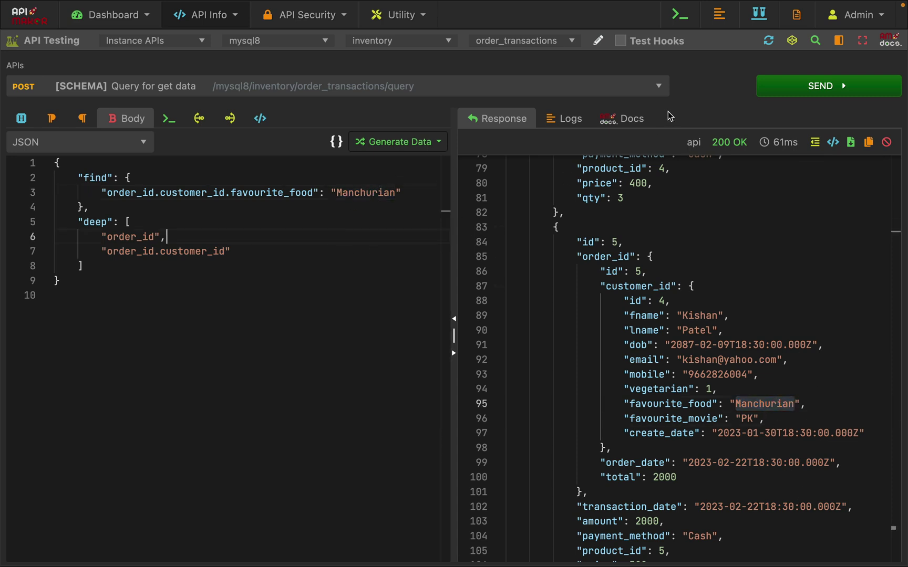
pyautogui.click(817, 87)
pyautogui.scroll(15, 674, 294)
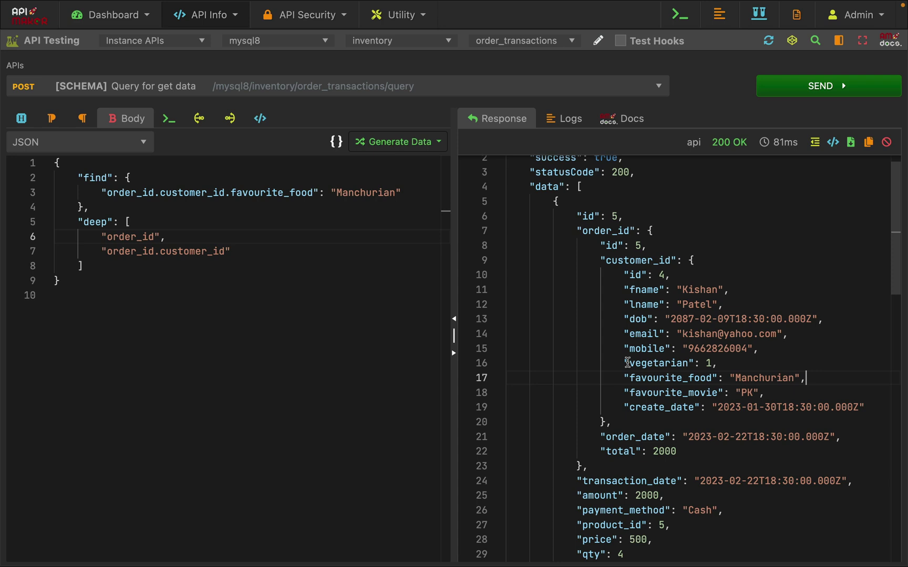
# - Copy and remove the deep section from the request body, send the find-only query and inspect the returned records
pyautogui.click(389, 374)
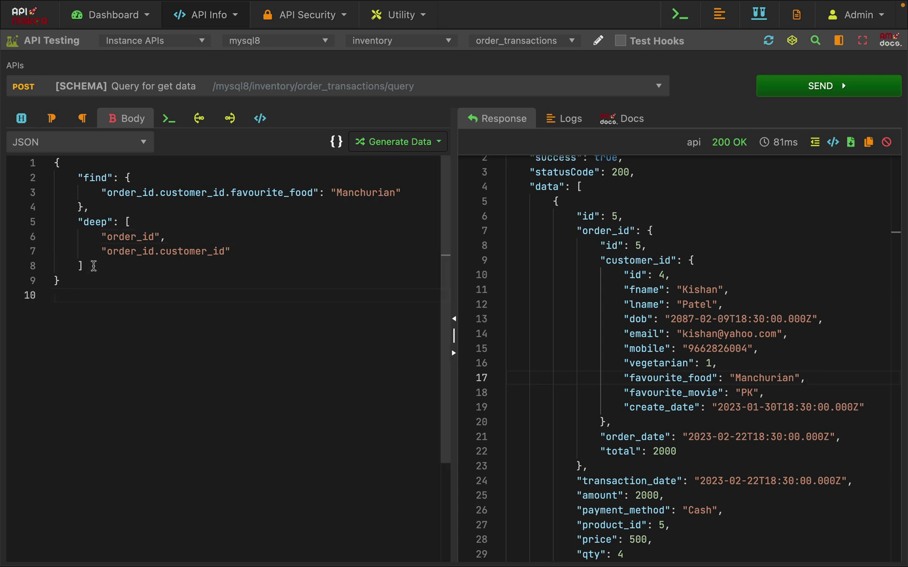
pyautogui.moveTo(93, 266); pyautogui.dragTo(84, 208)
pyautogui.hotkey('ctrl', 'c')
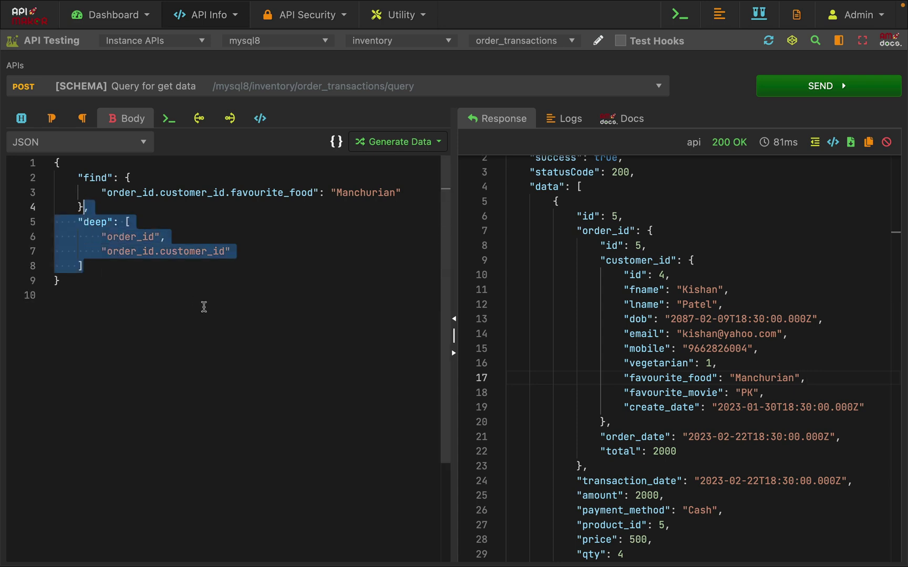
pyautogui.press('BackSpace')
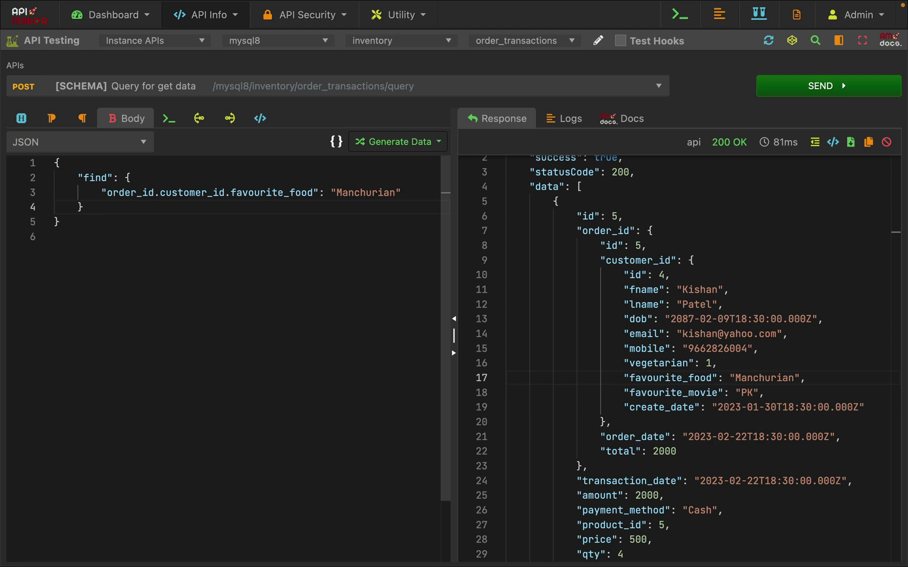
pyautogui.click(218, 329)
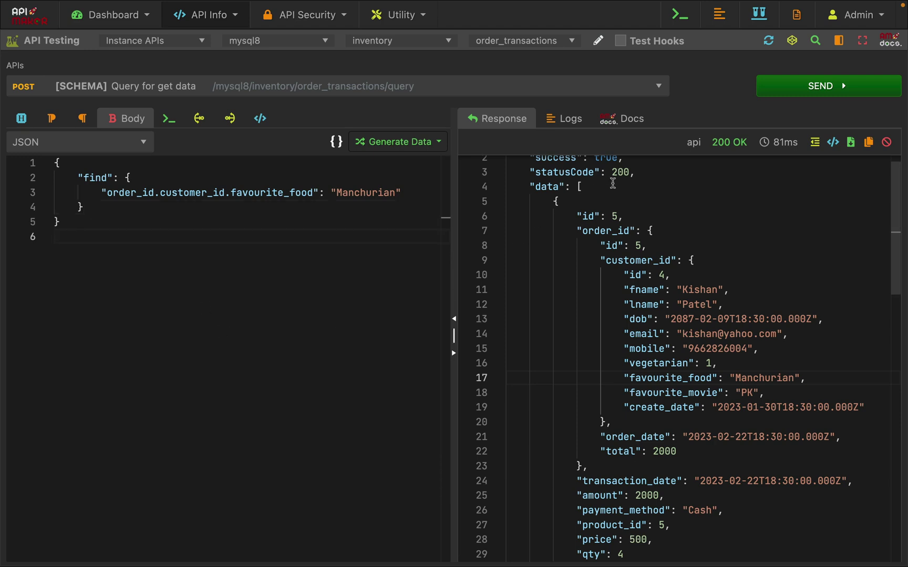
pyautogui.click(786, 92)
pyautogui.moveTo(558, 198); pyautogui.dragTo(566, 482)
pyautogui.click(578, 339)
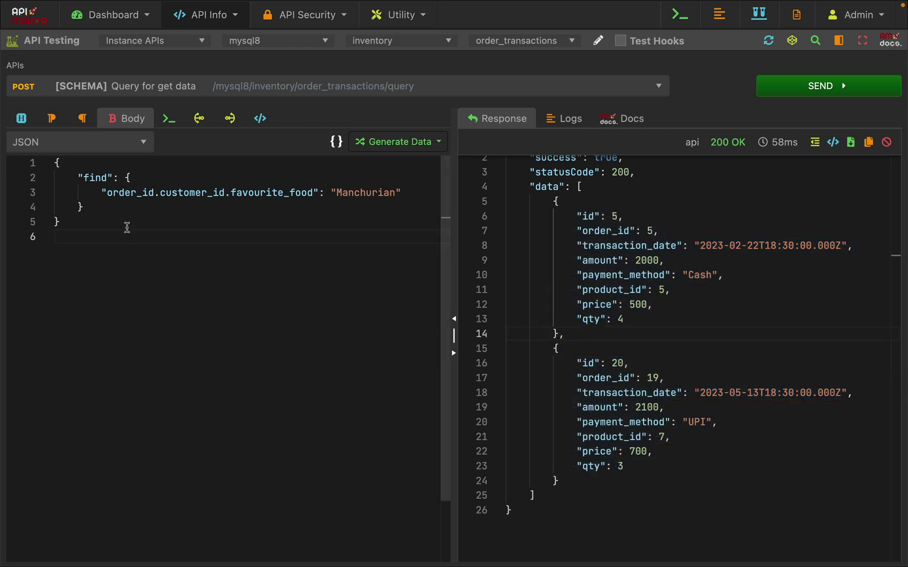
# - Paste the deep section back after the find object, resend the query and inspect the expanded order and customer data
pyautogui.click(126, 223)
pyautogui.click(129, 208)
pyautogui.hotkey('ctrl', 'v')
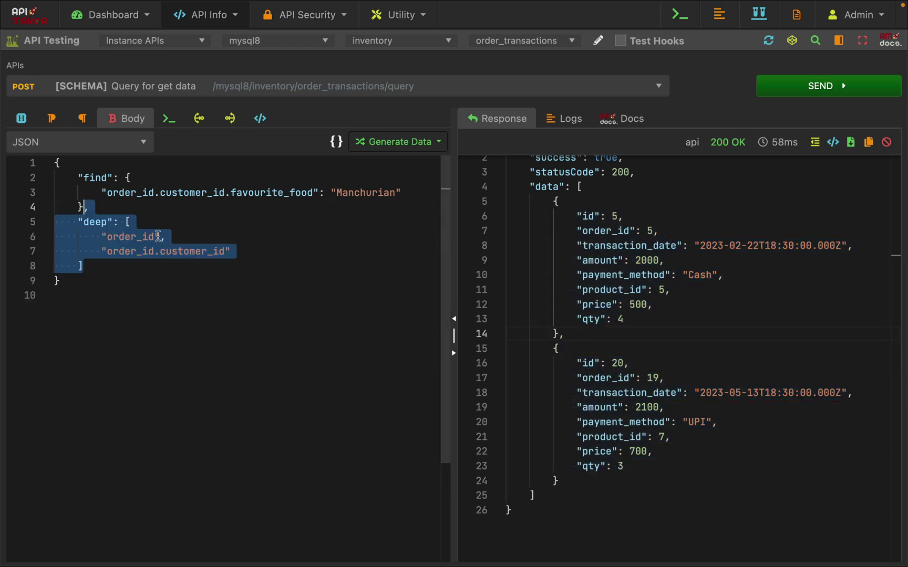
pyautogui.click(162, 273)
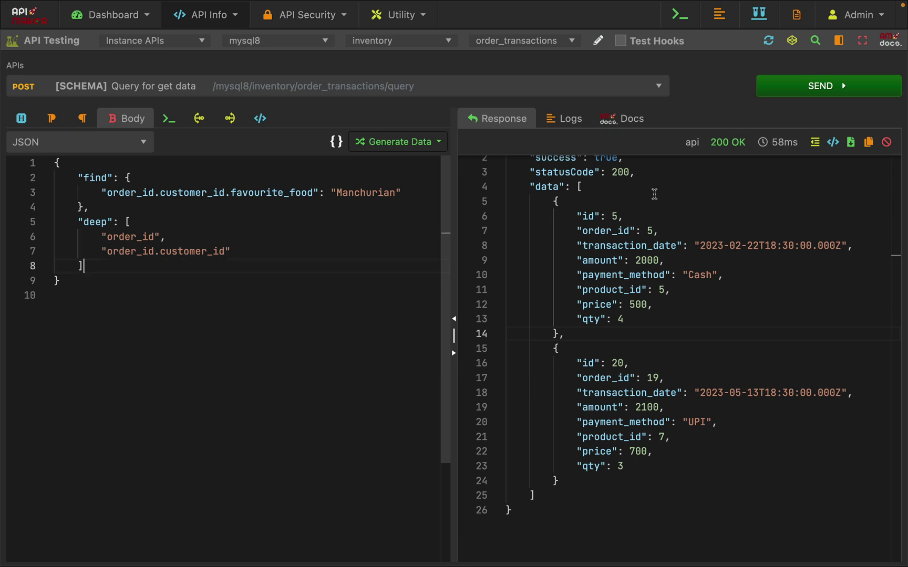
pyautogui.click(800, 96)
pyautogui.moveTo(595, 242); pyautogui.dragTo(780, 392)
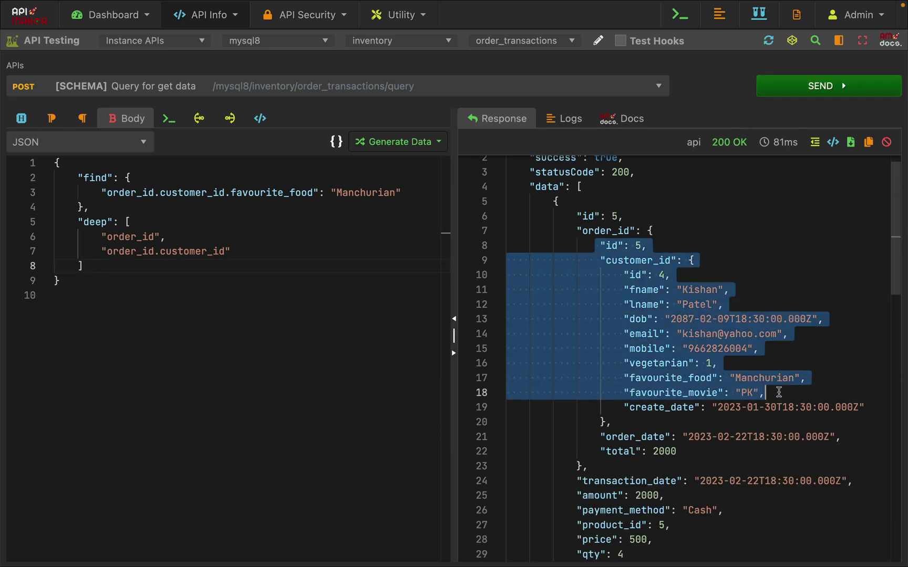
pyautogui.click(662, 428)
pyautogui.scroll(1, 662, 427)
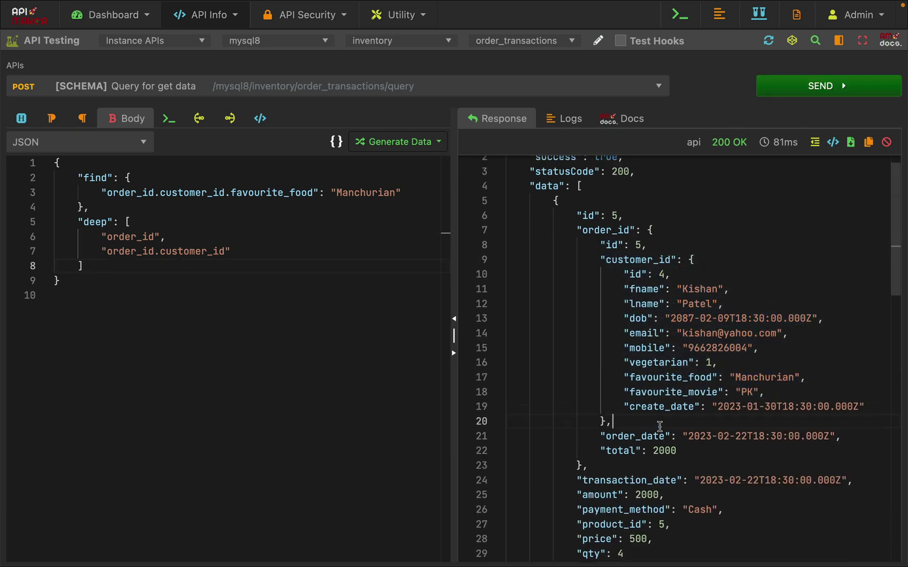
# - Delete the deep section again and resend the query with only the favourite_food condition
pyautogui.click(117, 266)
pyautogui.keyDown('shift'); pyautogui.click(85, 207); pyautogui.keyUp('shift')
pyautogui.press('BackSpace')
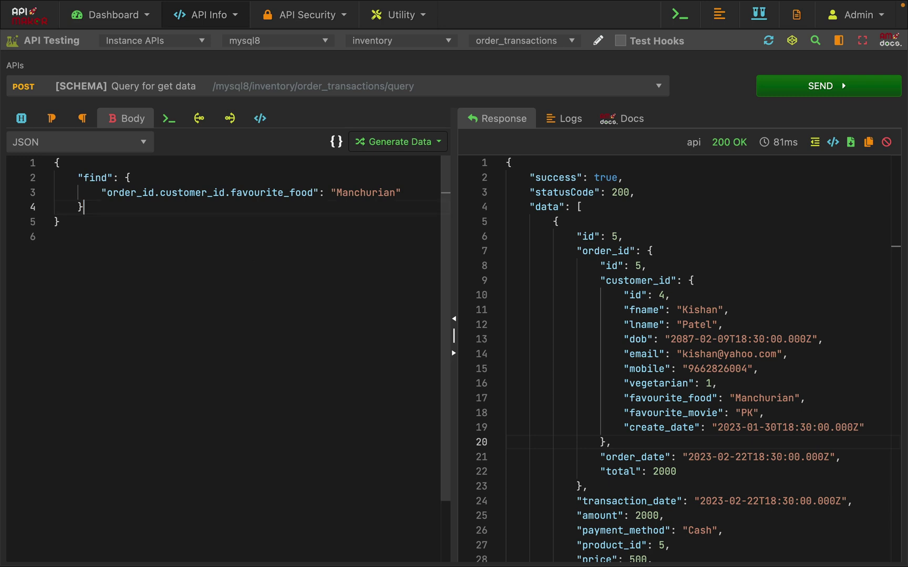
pyautogui.moveTo(102, 193); pyautogui.dragTo(415, 191)
pyautogui.click(364, 243)
pyautogui.hotkey('ctrl', 'Return')
pyautogui.click(221, 207)
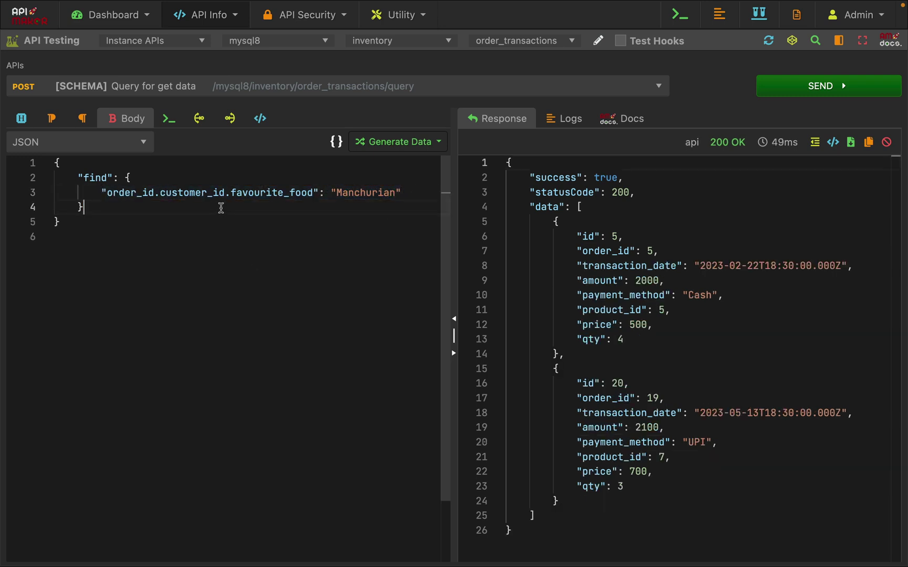
# - Restore the deleted deep section, resend the query and examine the populated order_id and customer_id objects in the response
pyautogui.hotkey('ctrl', 'z')
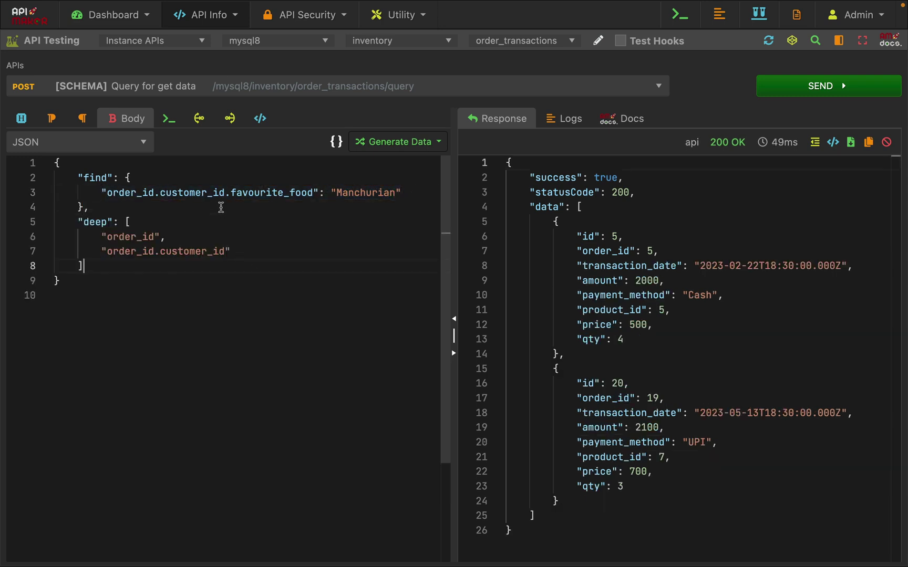
pyautogui.click(778, 88)
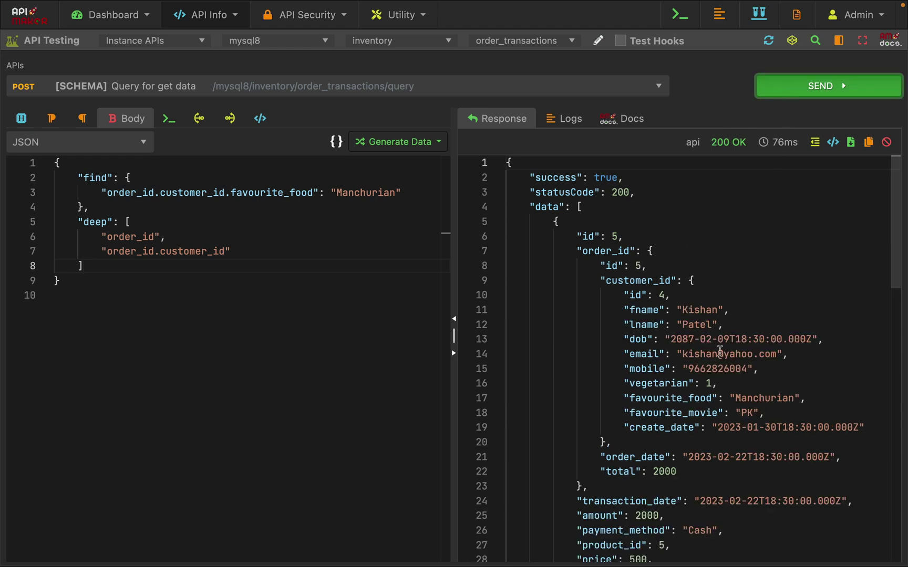
pyautogui.moveTo(613, 263); pyautogui.dragTo(683, 407)
pyautogui.click(684, 413)
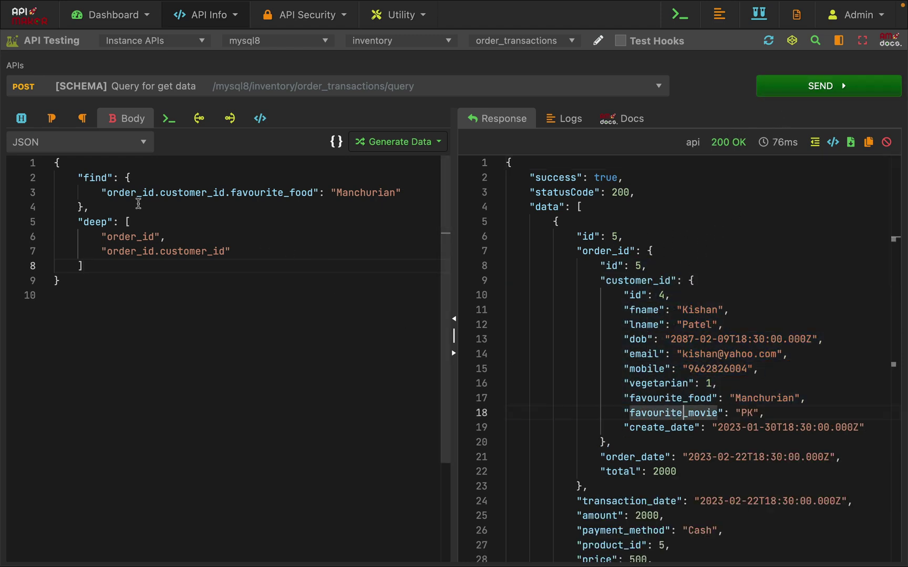
pyautogui.moveTo(101, 194); pyautogui.dragTo(402, 192)
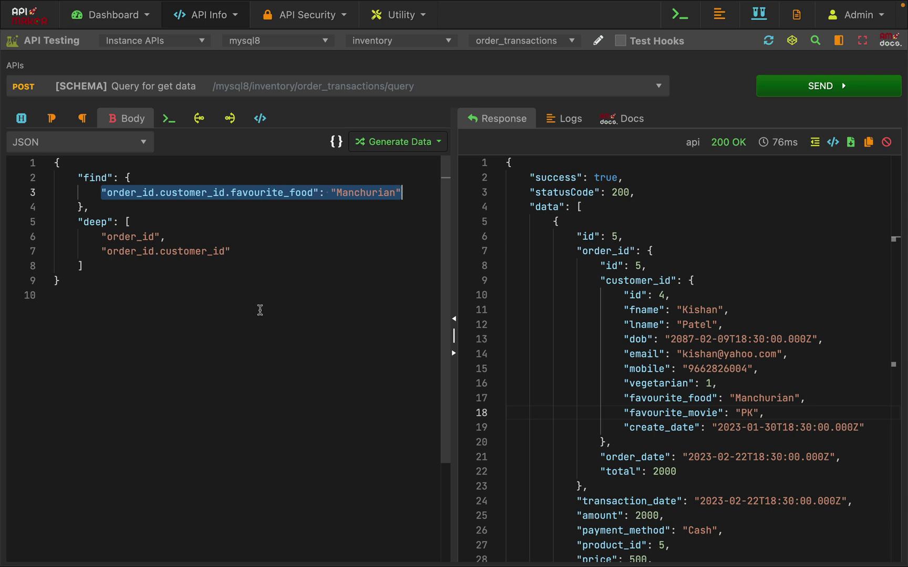
pyautogui.click(260, 310)
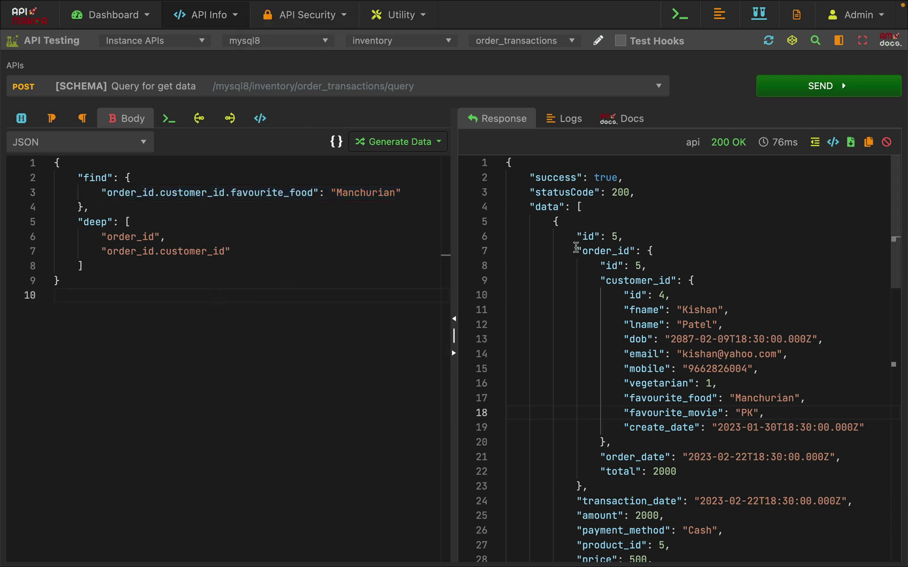
pyautogui.doubleClick(594, 250)
pyautogui.click(285, 325)
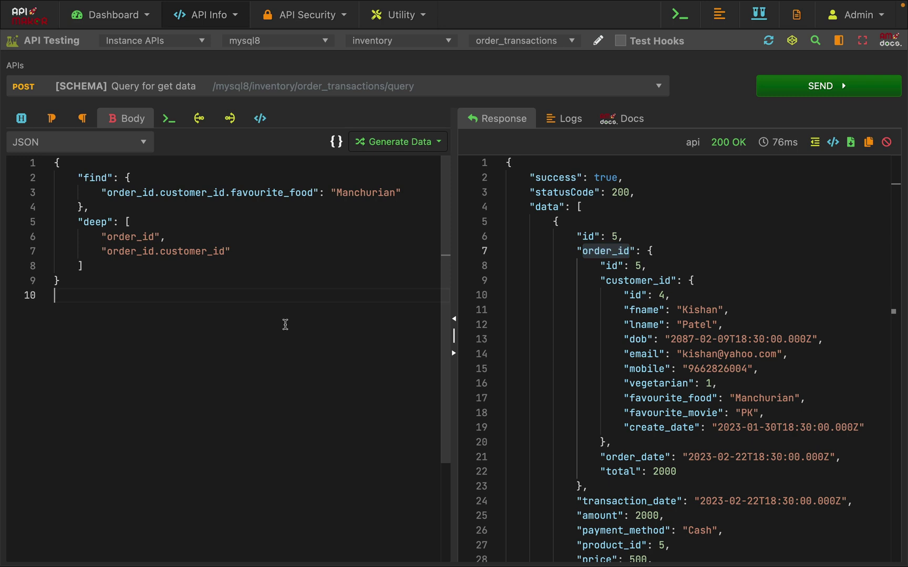
pyautogui.doubleClick(630, 281)
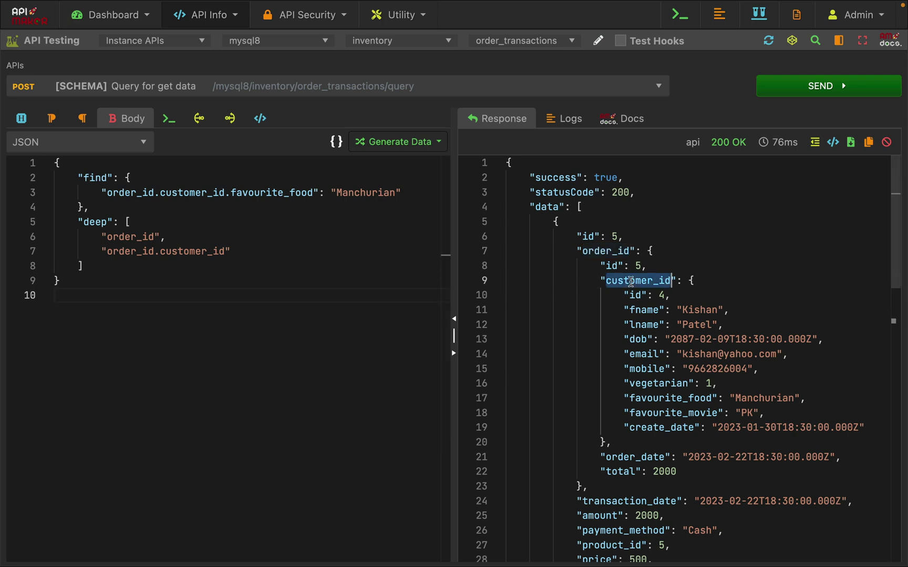
pyautogui.click(355, 349)
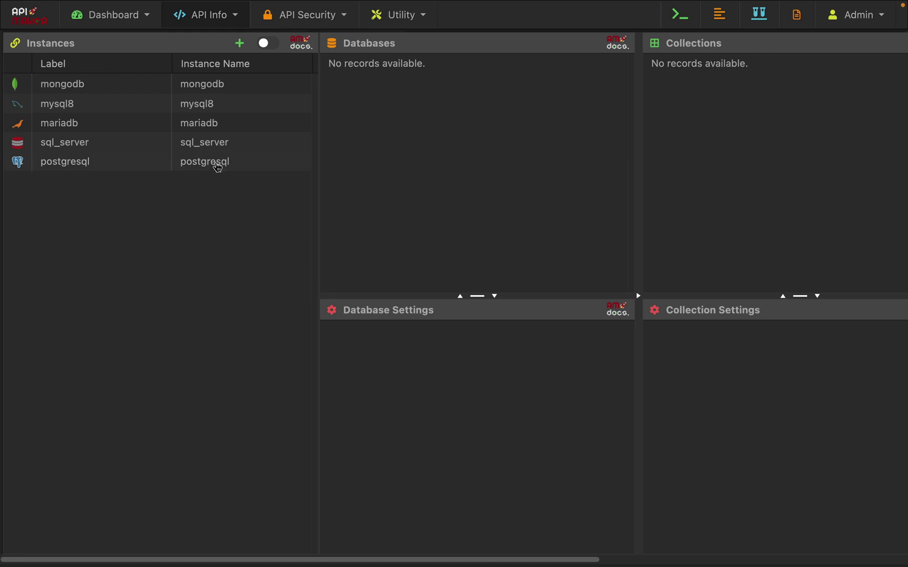
# - Open the order_transactions schema in the mysql8 instance's inventory database and examine the table and column reference of order_id
pyautogui.click(198, 110)
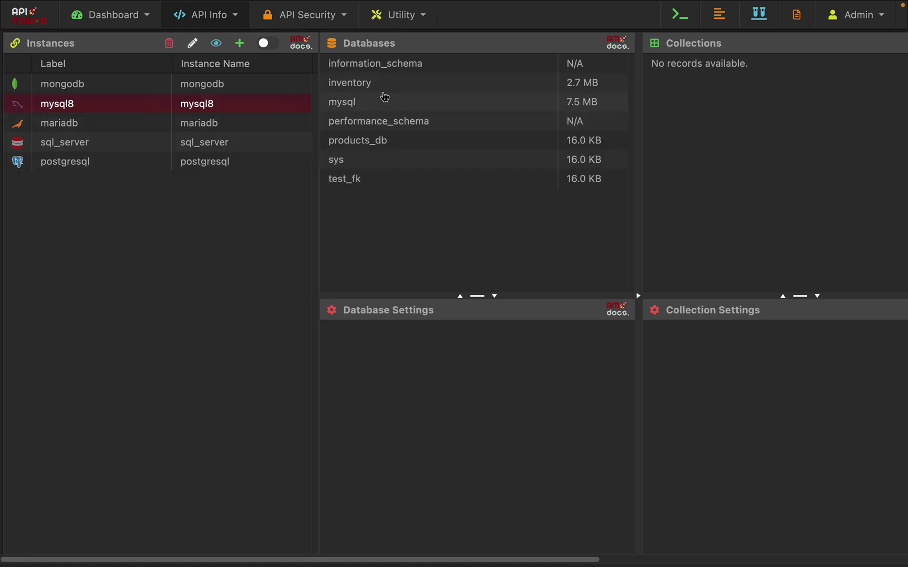
pyautogui.click(378, 82)
pyautogui.click(410, 216)
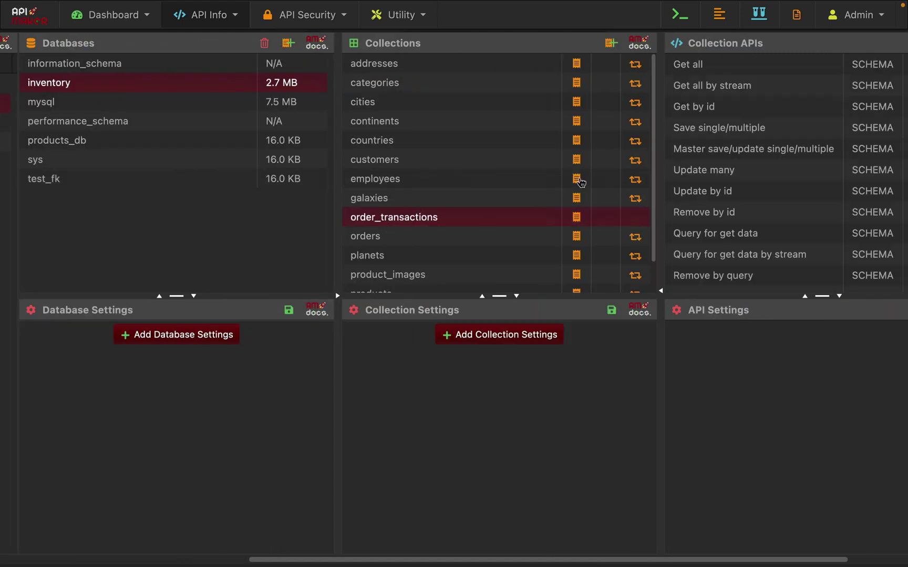
pyautogui.click(576, 220)
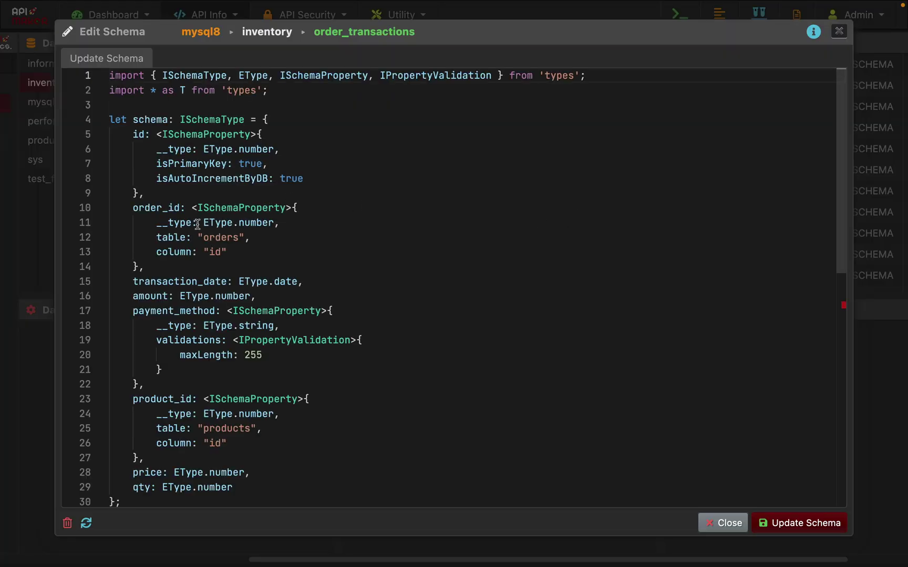
pyautogui.click(239, 251)
pyautogui.doubleClick(162, 238)
pyautogui.moveTo(163, 238); pyautogui.dragTo(231, 251)
pyautogui.click(288, 260)
# - Add empty instance and database properties above the table property in the order_id schema definition
pyautogui.click(303, 224)
pyautogui.press('Return')
pyautogui.write('i')
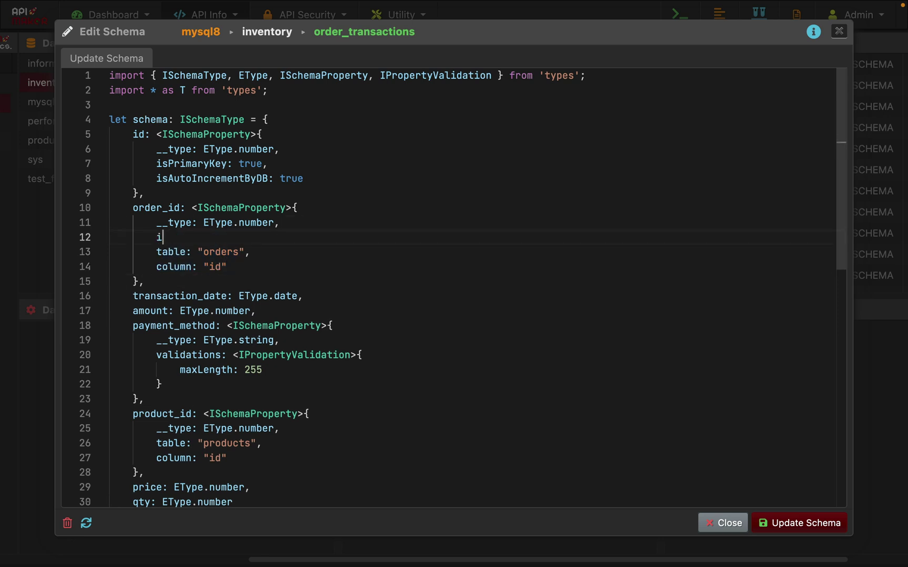
pyautogui.write('ns')
pyautogui.press('Tab')
pyautogui.write(": '',")
pyautogui.press('Return')
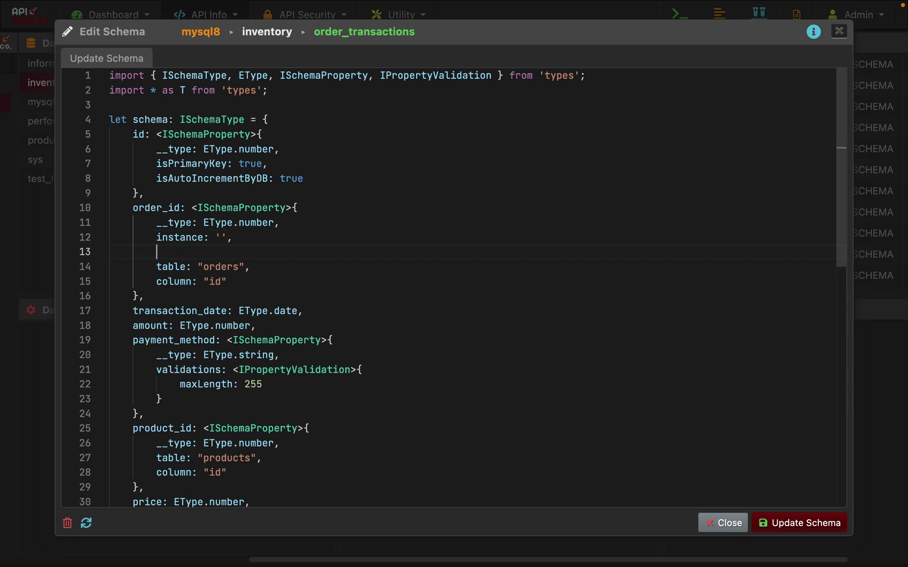
pyautogui.write('da')
pyautogui.press('Tab')
pyautogui.click(169, 267)
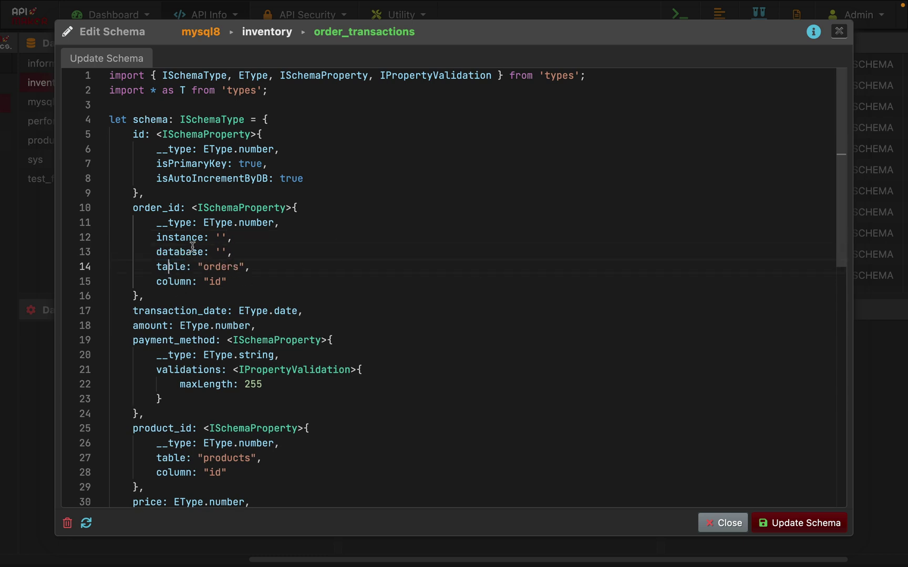
# - Set order_id's instance to 'mongodb' and database to 'inventory', and save the order_transactions schema
pyautogui.click(220, 238)
pyautogui.write('mongodb')
pyautogui.click(232, 252)
pyautogui.write('inventory')
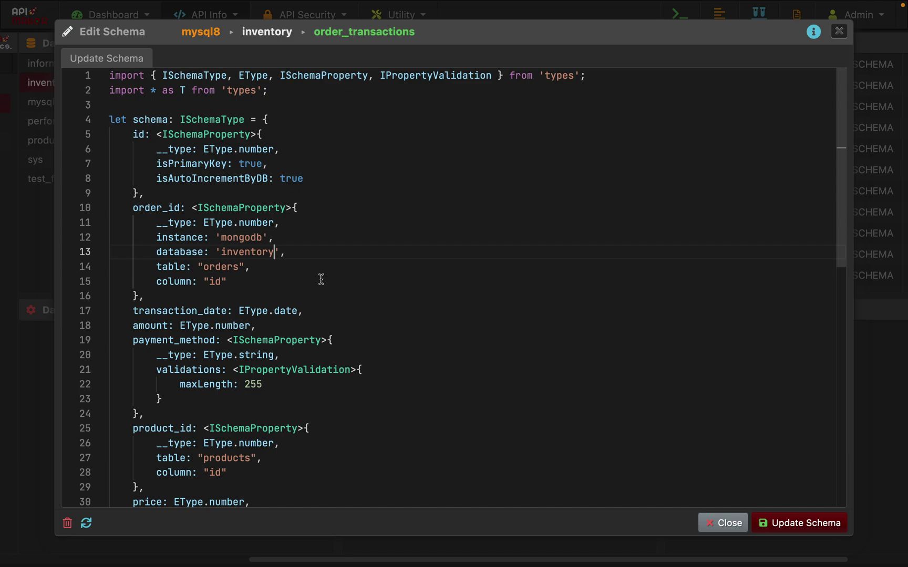
pyautogui.click(796, 522)
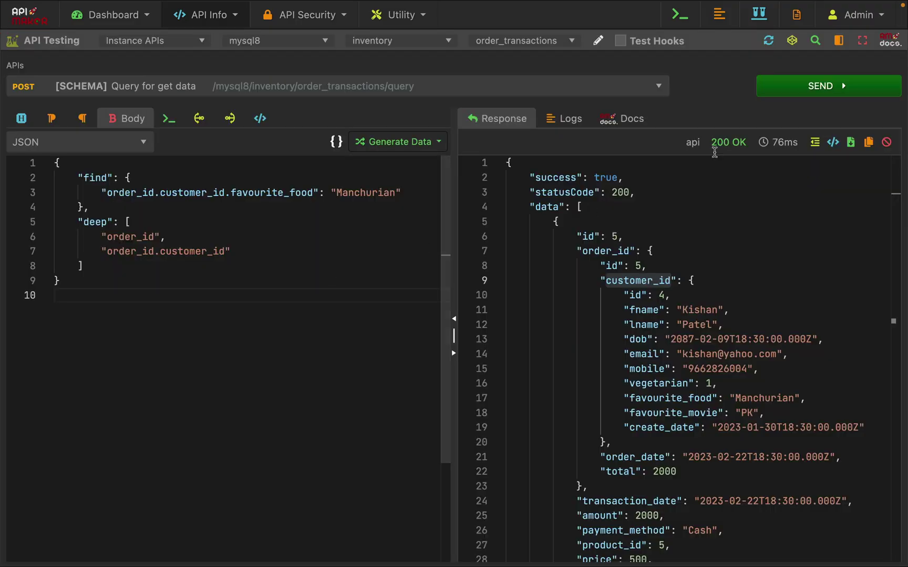
# - Resend the order_transactions query and examine the instance, database, collection and key named in the response message
pyautogui.hotkey('ctrl', 'Return')
pyautogui.click(733, 222)
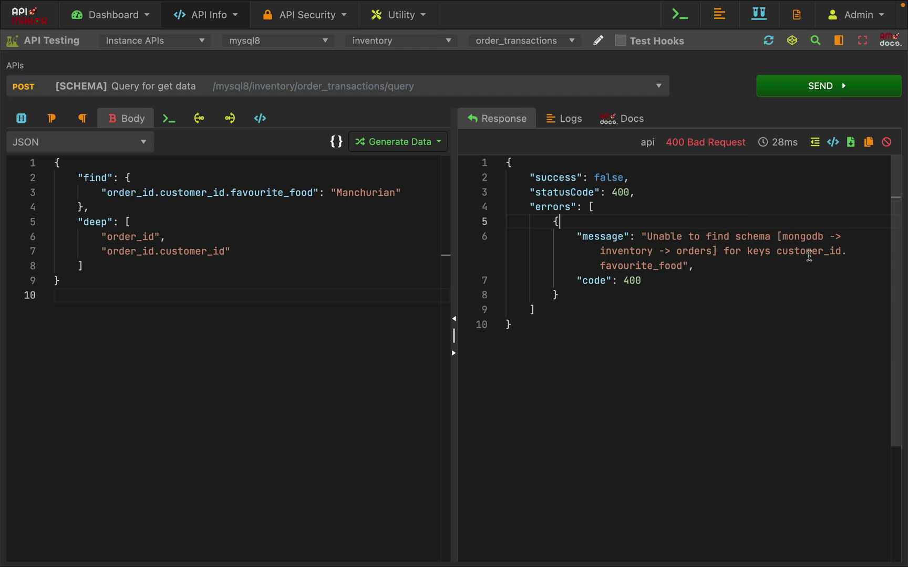
pyautogui.doubleClick(814, 252)
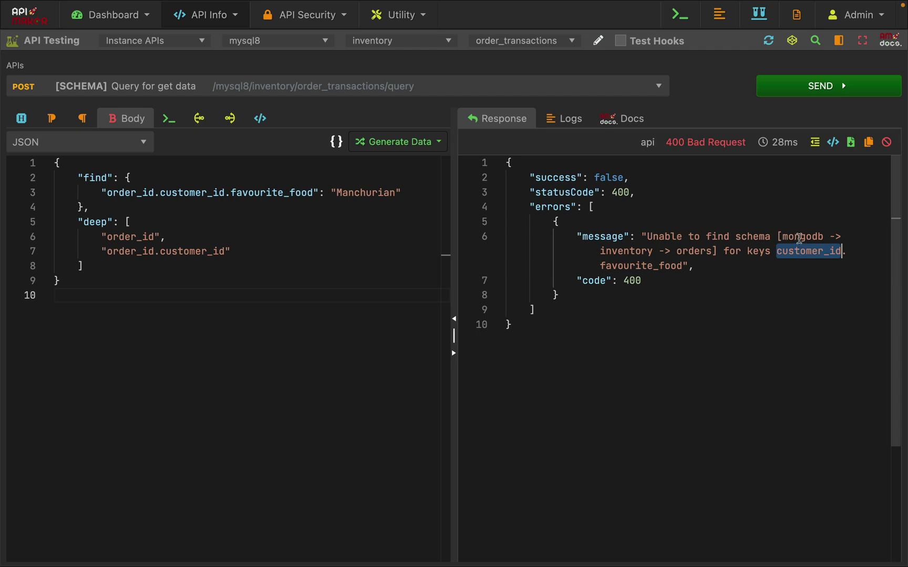
pyautogui.doubleClick(790, 236)
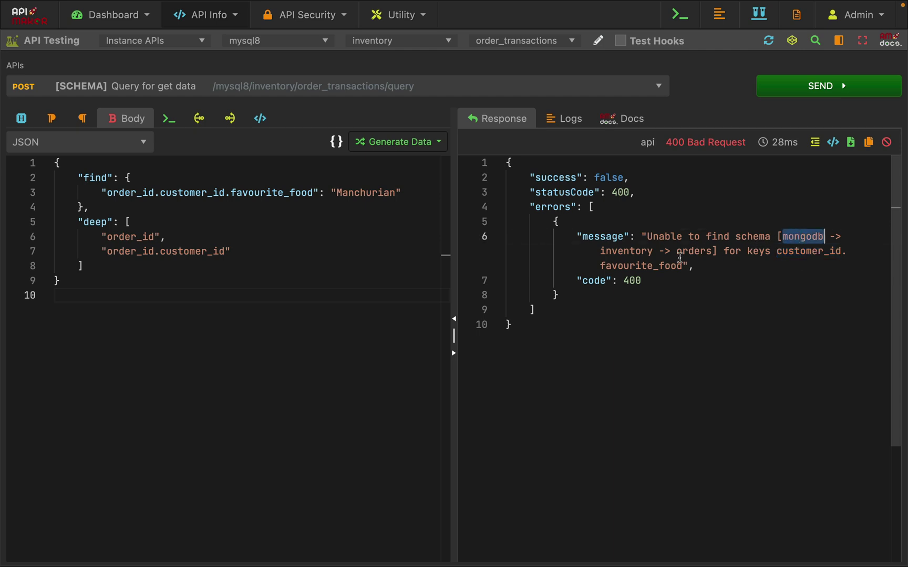
pyautogui.doubleClick(624, 251)
pyautogui.doubleClick(694, 252)
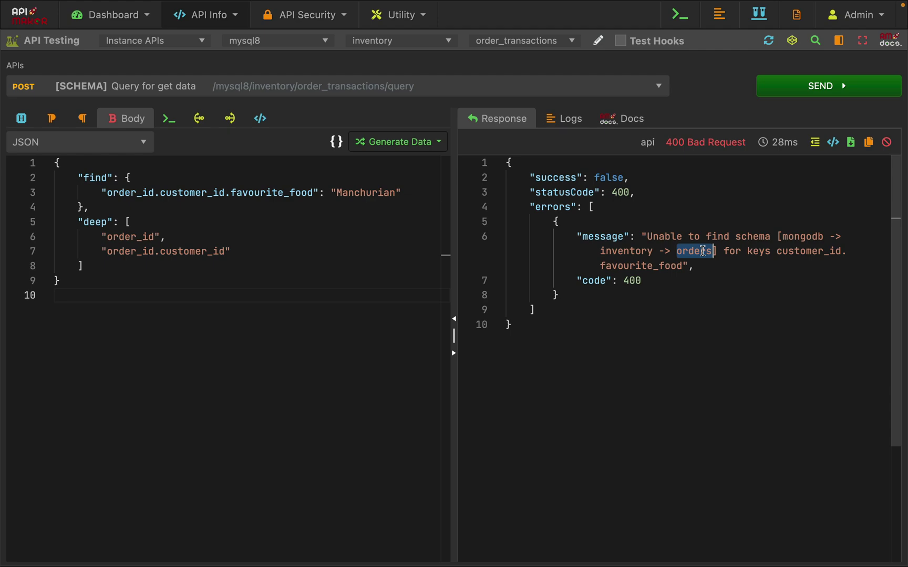
pyautogui.click(326, 284)
# - Open the schema of the orders collection in the mongodb instance's inventory database
pyautogui.press('Escape')
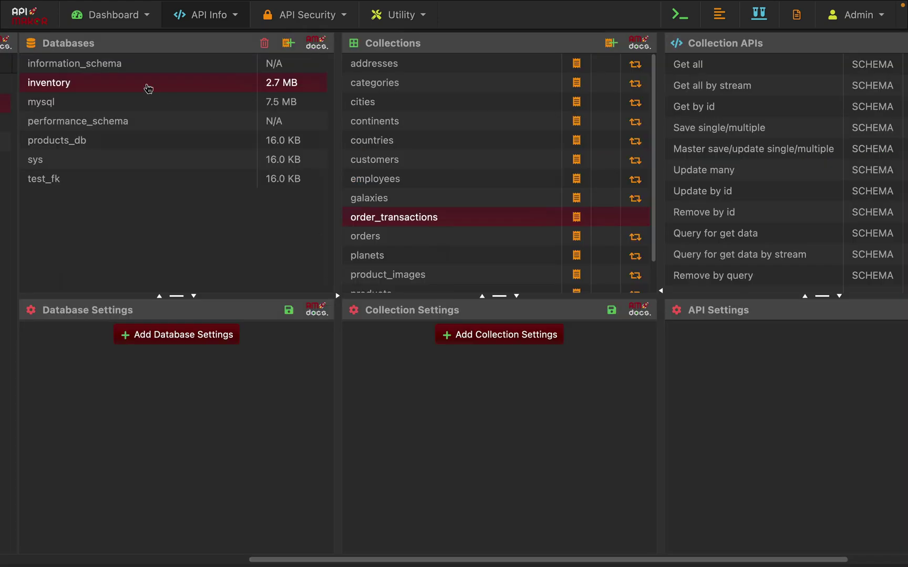
pyautogui.hscroll(-10, 147, 88)
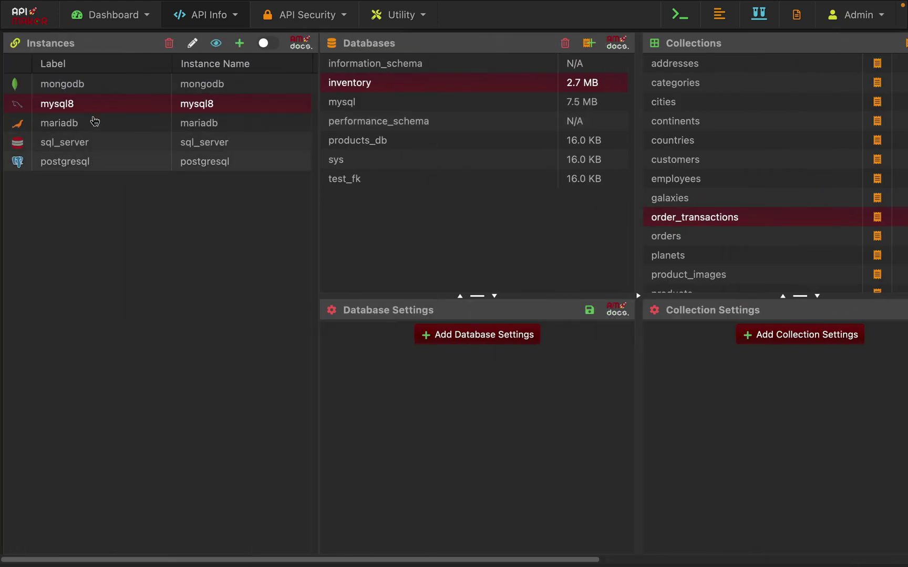
pyautogui.click(97, 85)
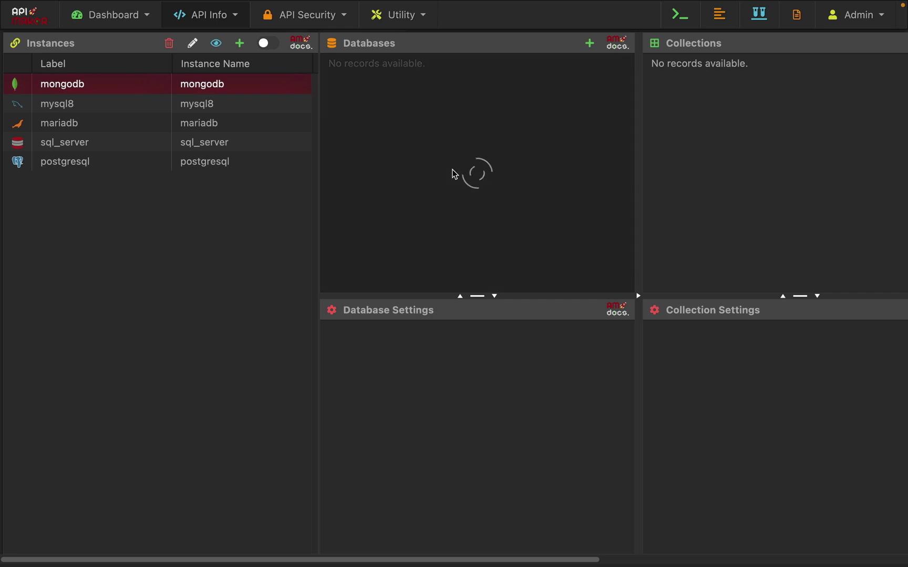
pyautogui.scroll(-5, 459, 187)
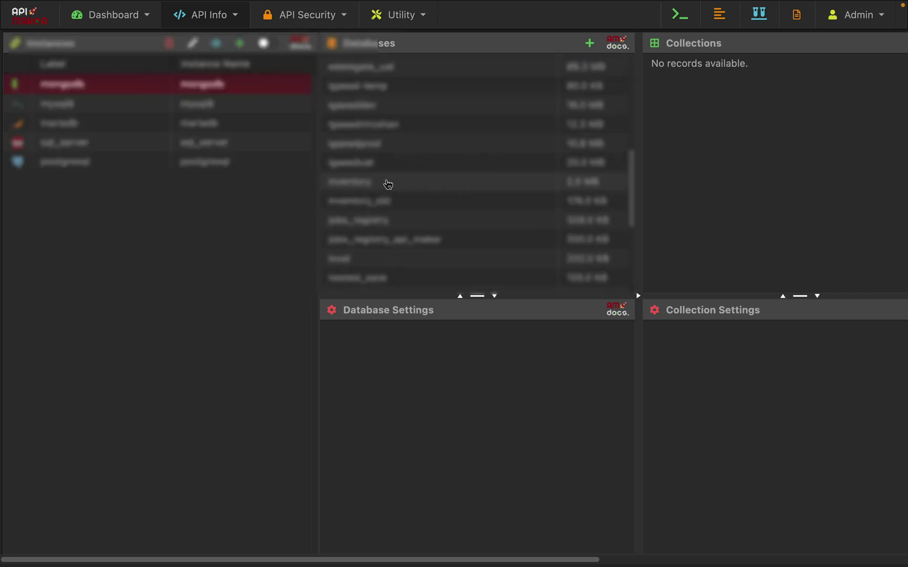
pyautogui.click(388, 184)
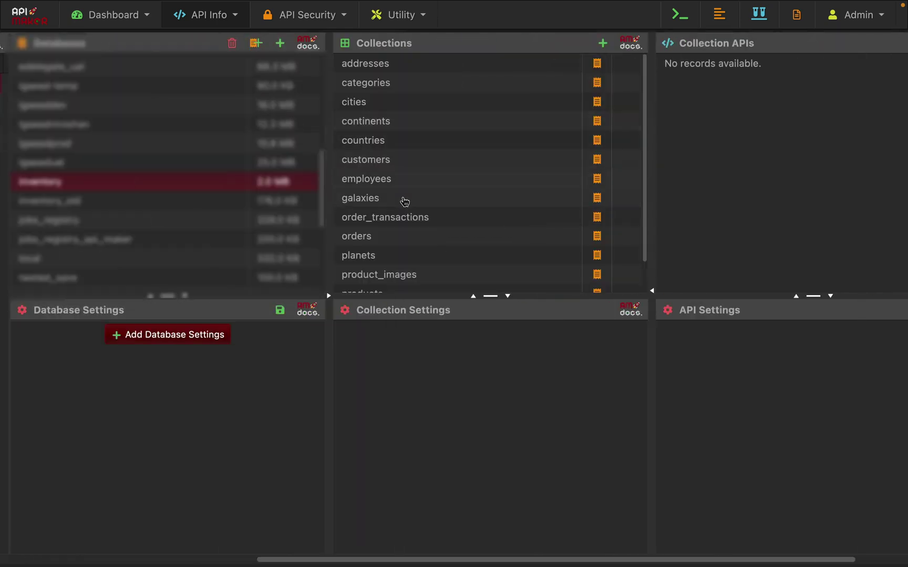
pyautogui.click(395, 236)
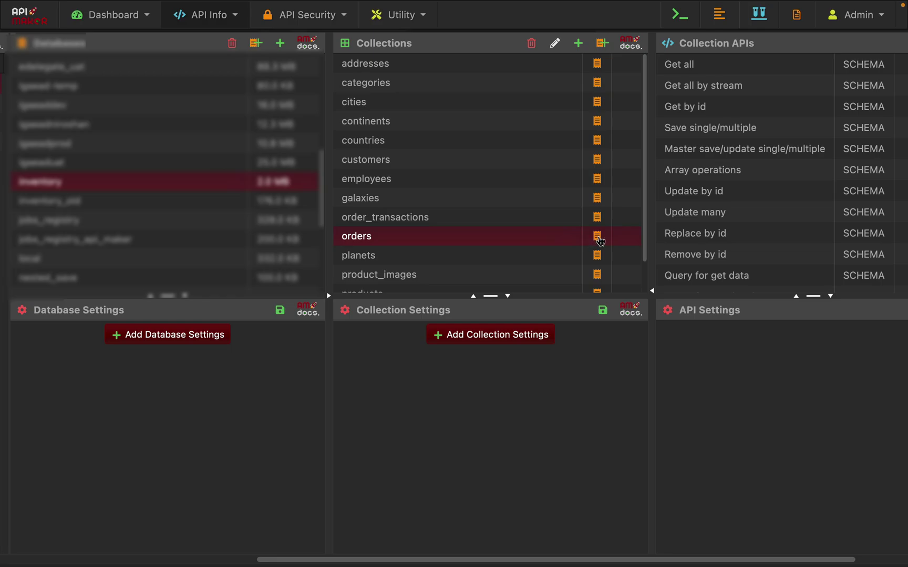
pyautogui.click(598, 238)
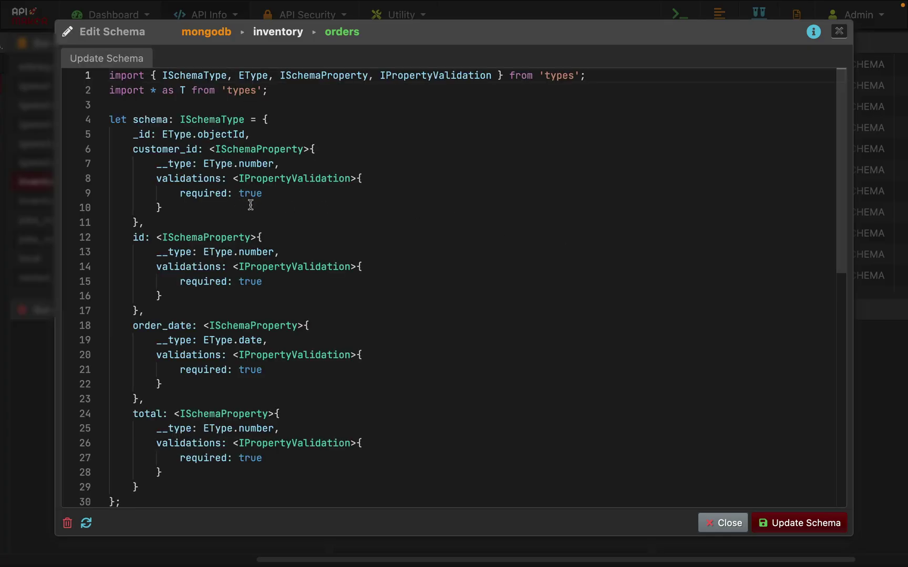
# - Add empty instance, database and collection properties plus column 'id' to customer_id after its validations block
pyautogui.click(262, 210)
pyautogui.write(',')
pyautogui.press('Return')
pyautogui.write("instance: '',")
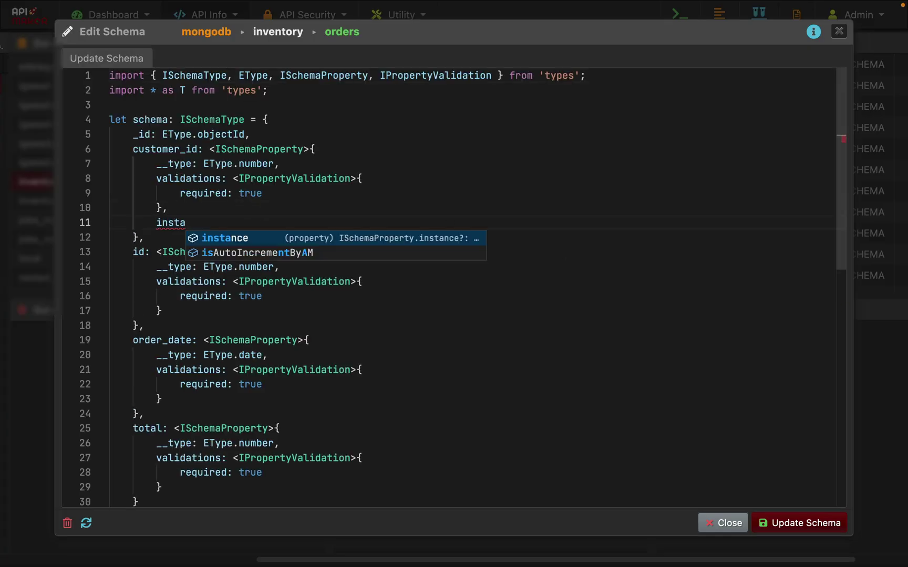
pyautogui.press('Return')
pyautogui.write("database: '',")
pyautogui.press('Return')
pyautogui.write("collection: '',")
pyautogui.press('Return')
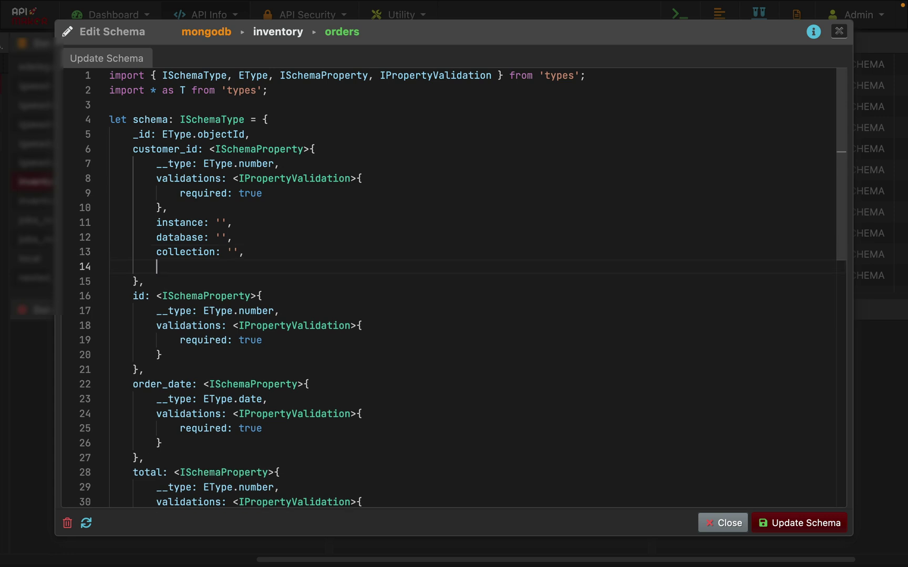
pyautogui.write("column: '")
pyautogui.write('id')
# - Set customer_id's instance to 'sql_server', database to 'inventory' and collection to 'dbo.customers', and save the orders schema
pyautogui.click(221, 222)
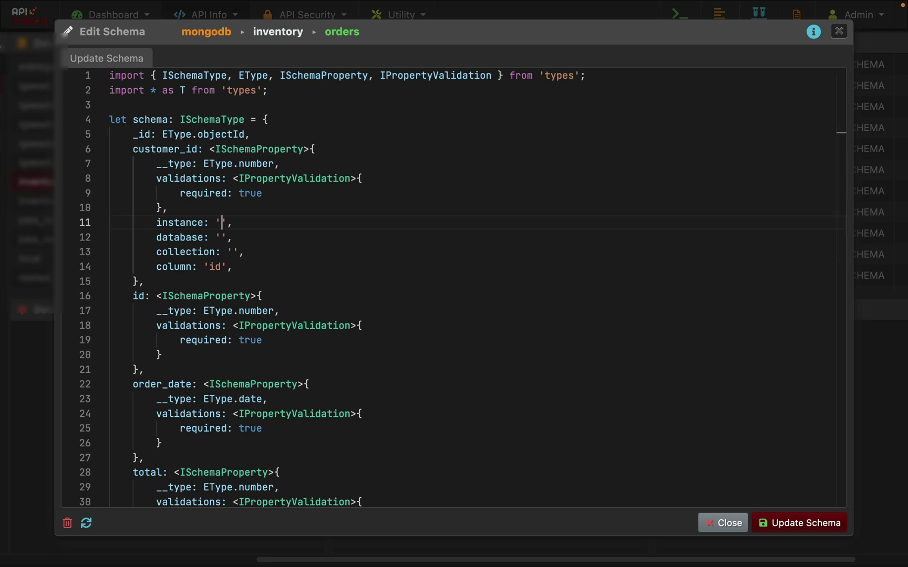
pyautogui.click(262, 340)
pyautogui.click(221, 223)
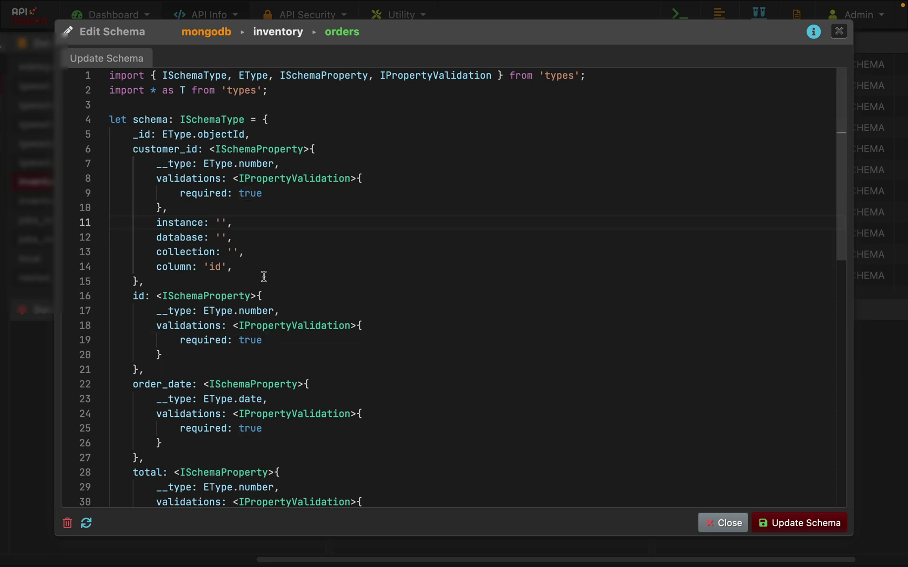
pyautogui.write('sql_server')
pyautogui.click(222, 237)
pyautogui.write('inventory')
pyautogui.click(246, 252)
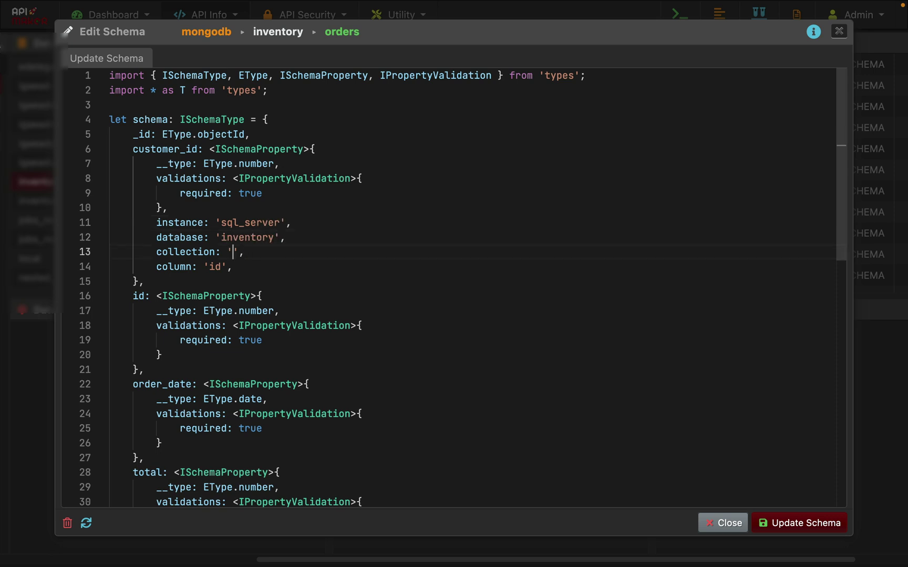
pyautogui.write('dbo.customers')
pyautogui.moveTo(232, 252); pyautogui.dragTo(256, 252)
pyautogui.click(295, 252)
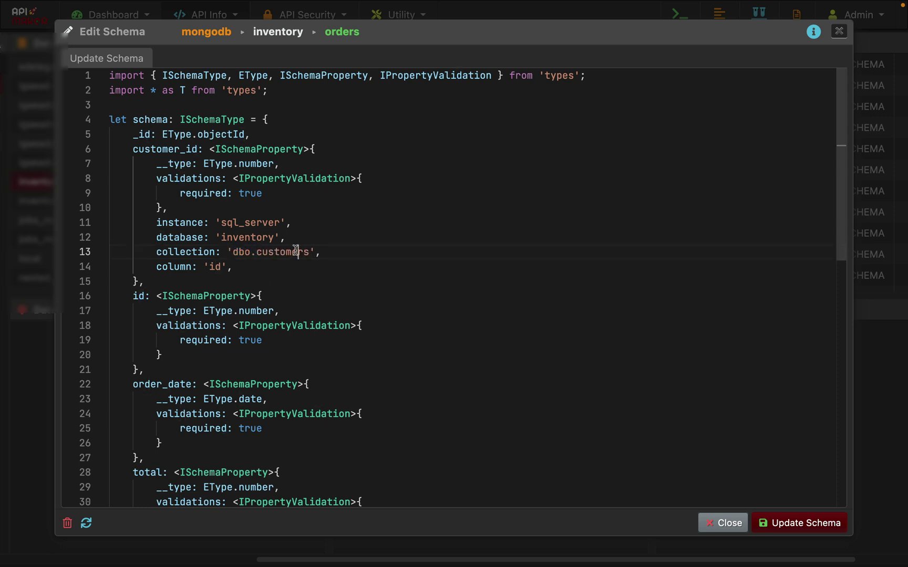
pyautogui.click(800, 528)
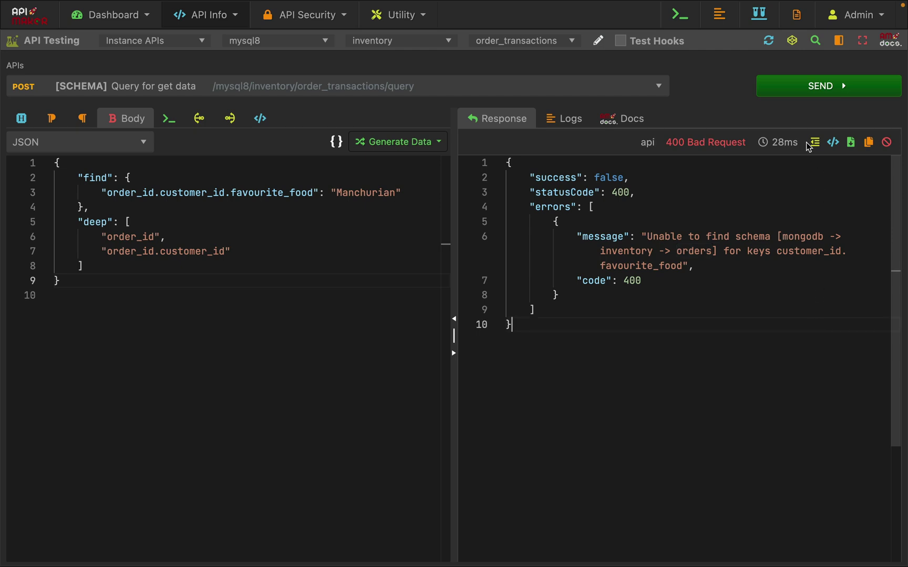
# - Resend the order_transactions query with the favourite_food filter and deep population across the three database instances
pyautogui.click(805, 91)
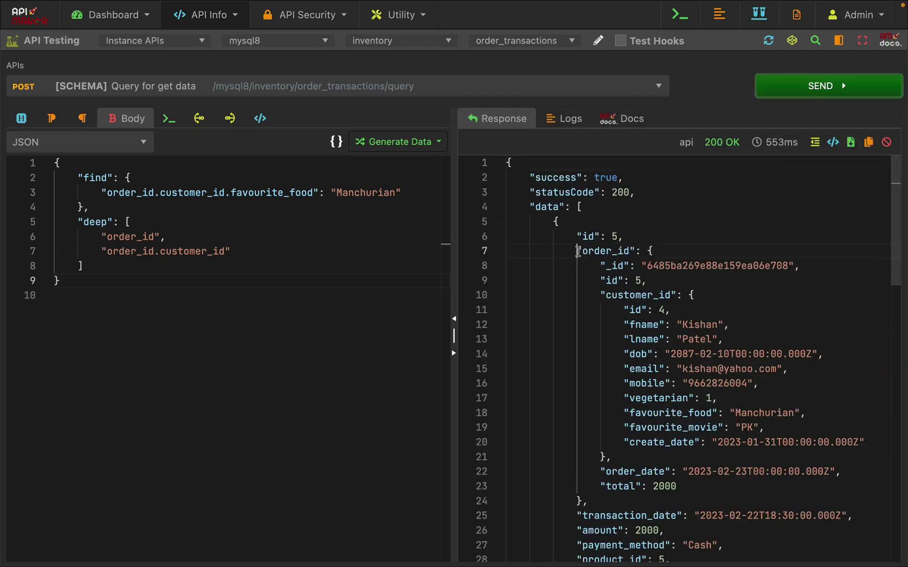
# - Examine the populated order_id and nested customer_id objects in the response, including the customer's favourite_food field
pyautogui.moveTo(577, 251); pyautogui.dragTo(682, 255)
pyautogui.click(692, 296)
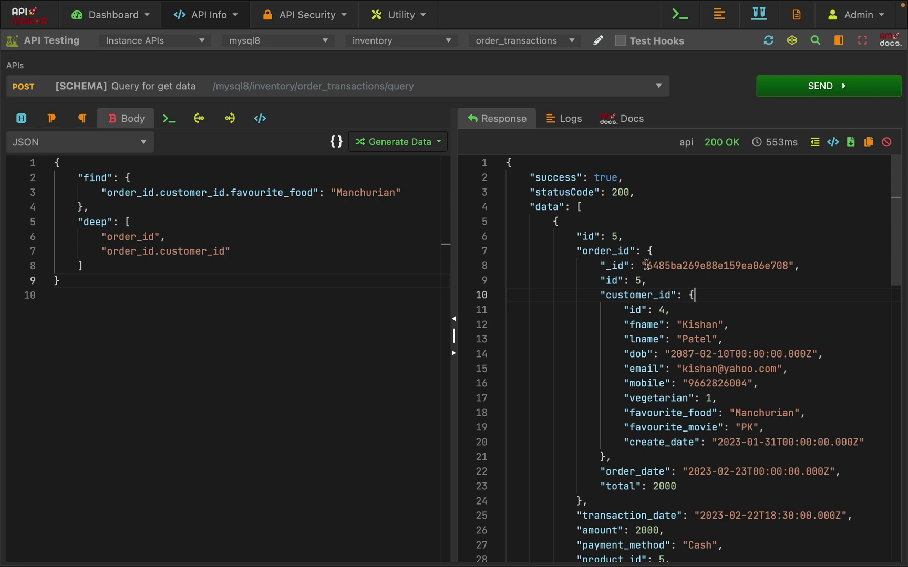
pyautogui.moveTo(593, 258); pyautogui.dragTo(661, 278)
pyautogui.click(683, 282)
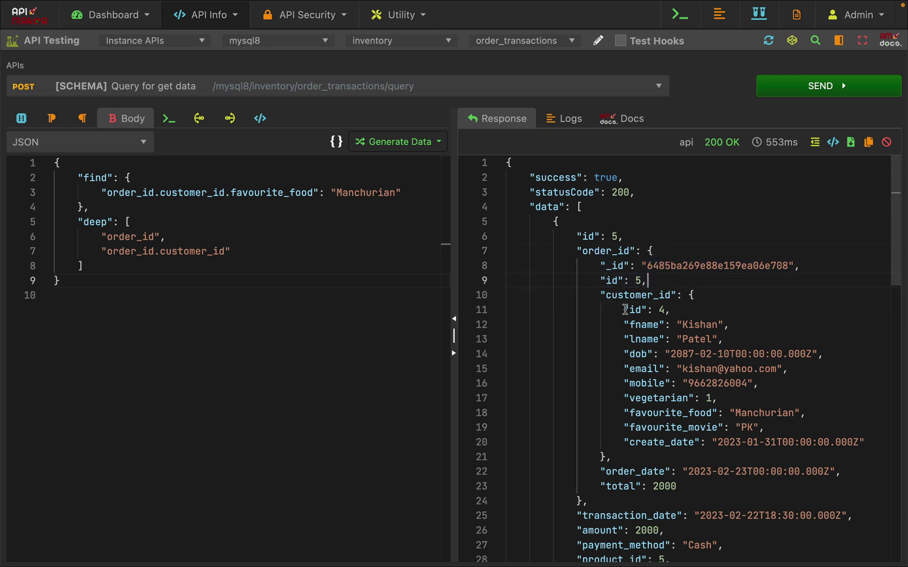
pyautogui.moveTo(610, 308); pyautogui.dragTo(699, 407)
pyautogui.doubleClick(698, 410)
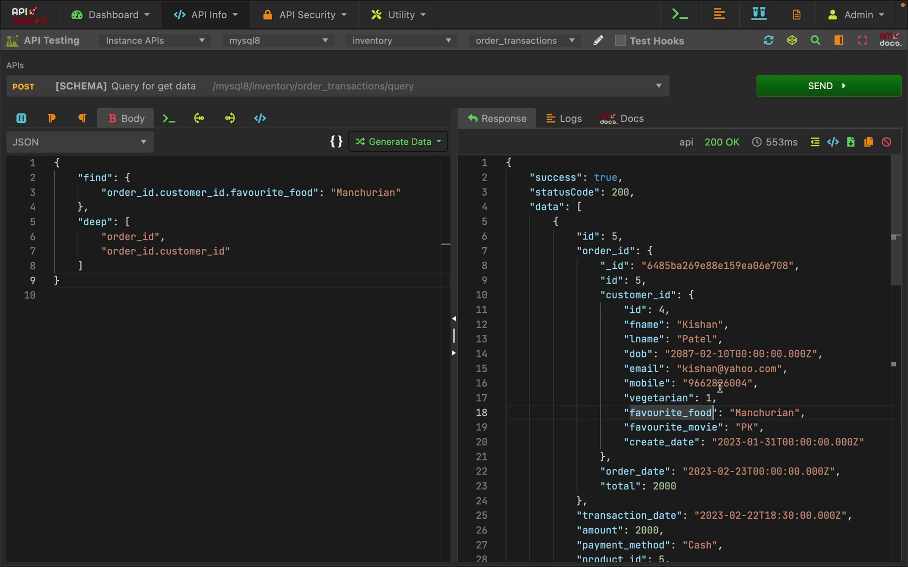
pyautogui.scroll(-1, 737, 374)
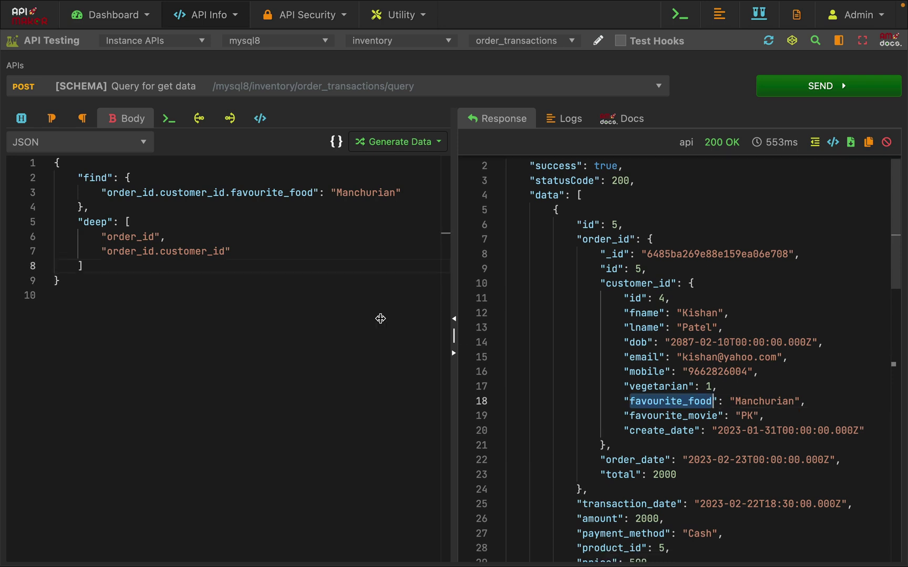
# - Add "product_id" and "product_id.category_id" at the start of the deep array and send the order_transactions query
pyautogui.click(195, 226)
pyautogui.write('"product_id", "product_id.category_id",')
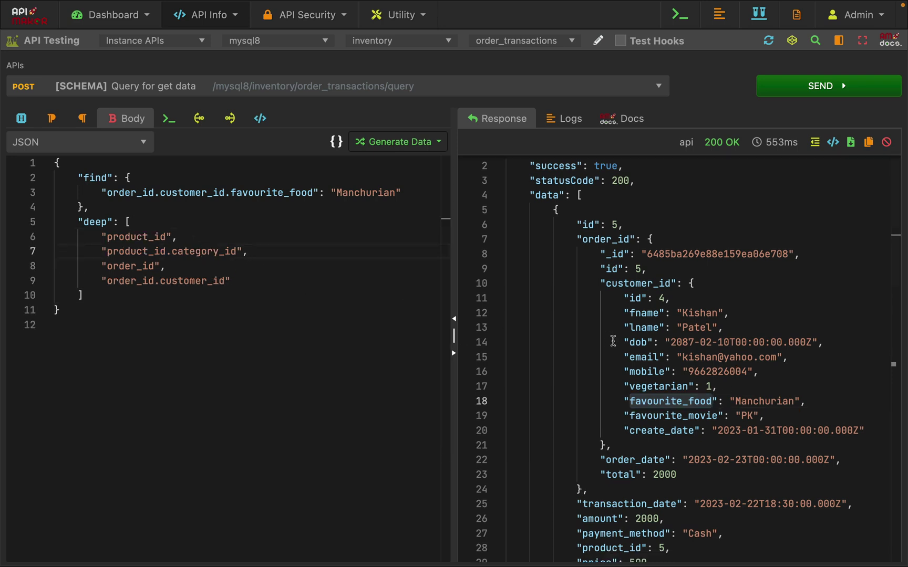
pyautogui.scroll(-1, 684, 473)
pyautogui.moveTo(582, 527); pyautogui.dragTo(698, 526)
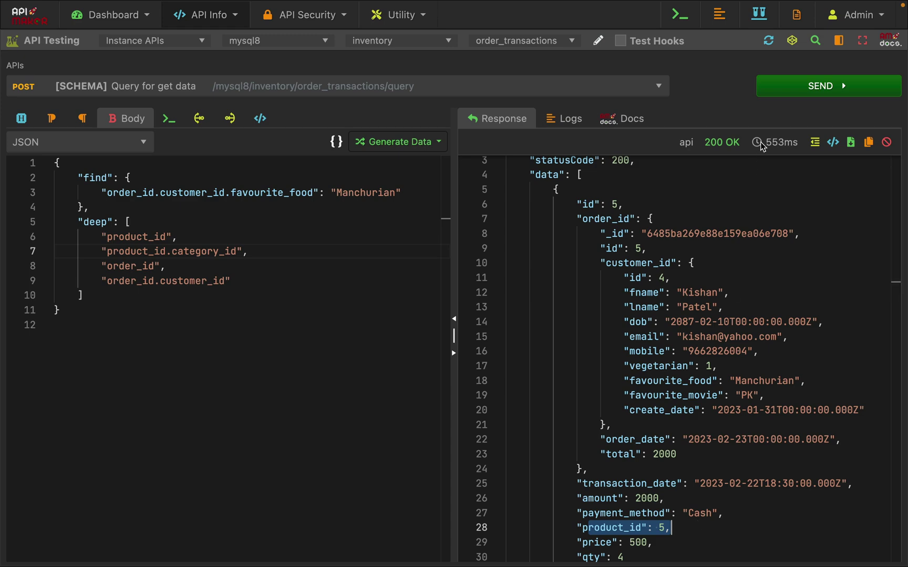
pyautogui.click(812, 87)
# - Examine the populated product_id and nested category_id objects across the returned transactions
pyautogui.scroll(-2, 707, 320)
pyautogui.scroll(-5, 707, 320)
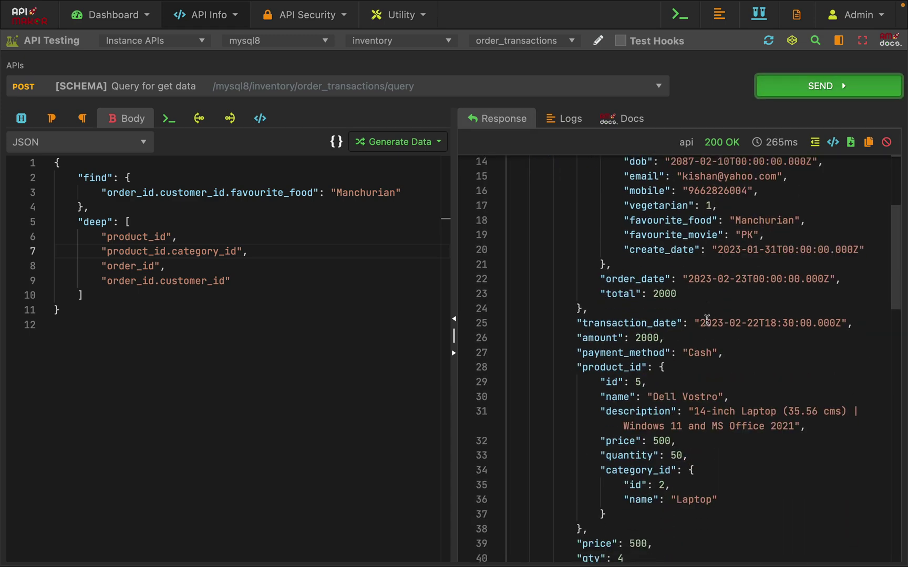
pyautogui.moveTo(622, 500); pyautogui.dragTo(728, 500)
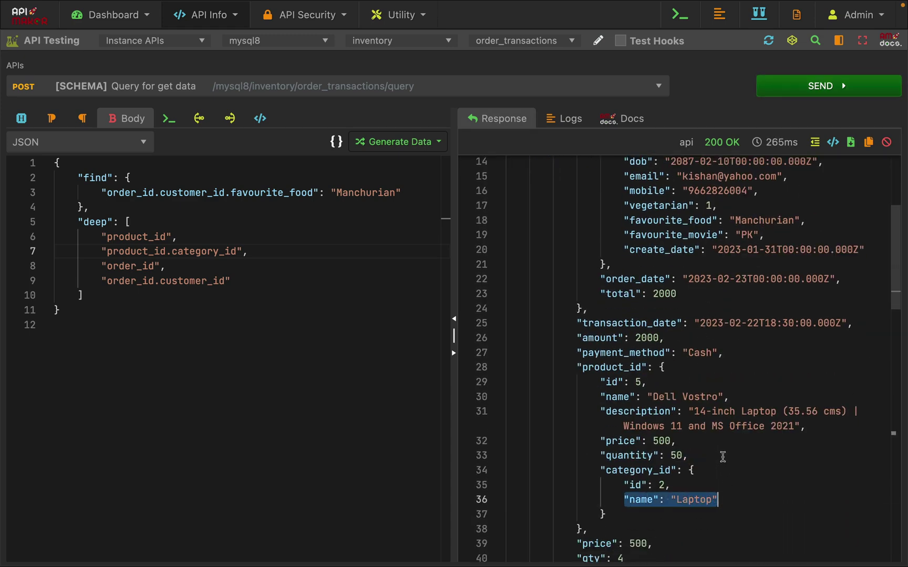
pyautogui.scroll(6, 722, 456)
pyautogui.scroll(-3, 715, 426)
pyautogui.scroll(-10, 715, 426)
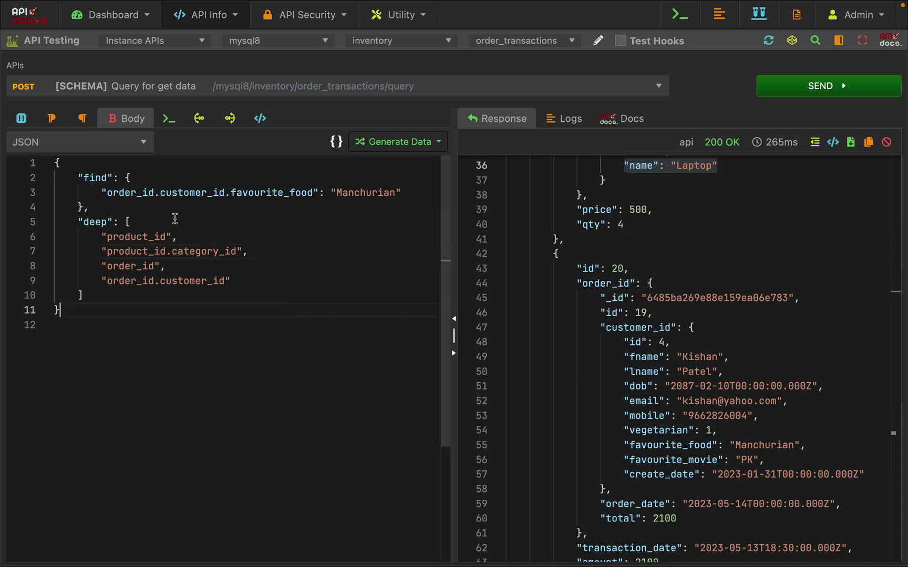
# - Add the key "product_id.category_id.name" as the first entry in the find object, above the favourite_food condition
pyautogui.click(171, 180)
pyautogui.press('Return')
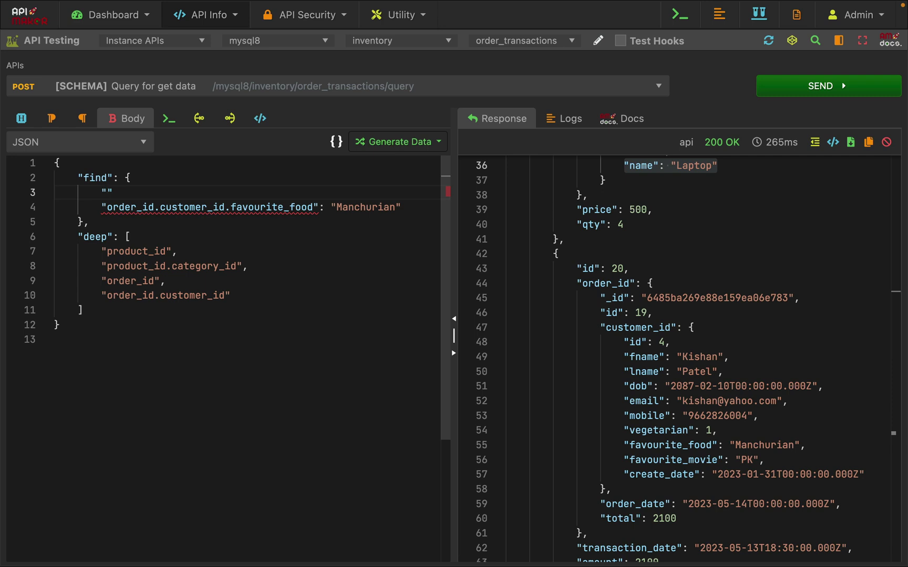
pyautogui.write('product_id.category_')
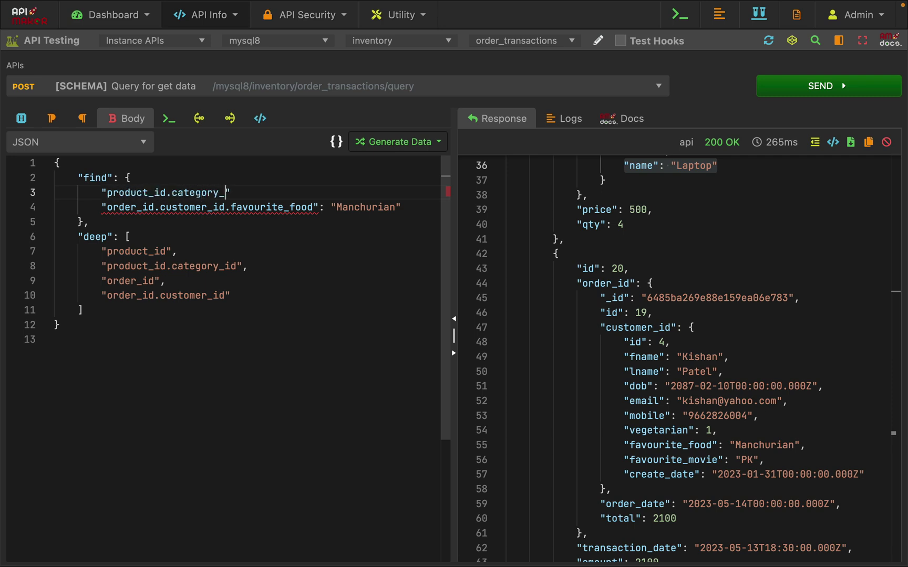
pyautogui.write('id.name')
# - Copy the category name Laptop from the response and set it as the value of product_id.category_id.name, ending the line with a comma
pyautogui.scroll(10, 620, 388)
pyautogui.scroll(-2, 617, 383)
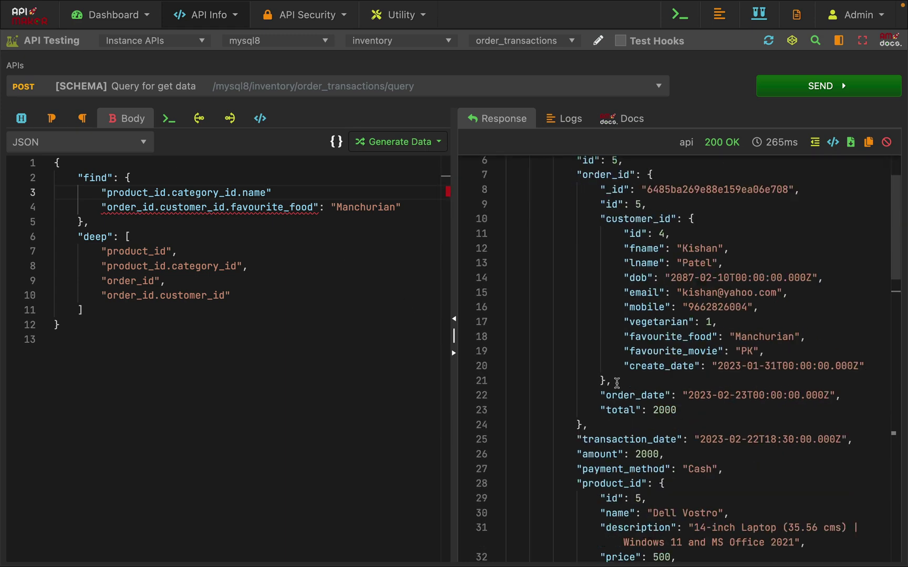
pyautogui.doubleClick(612, 484)
pyautogui.scroll(-3, 636, 442)
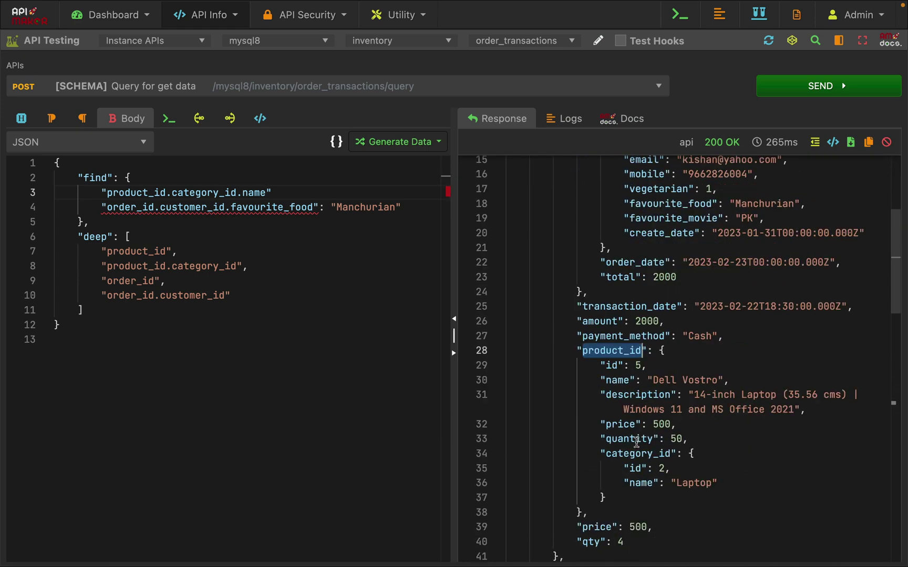
pyautogui.doubleClick(638, 454)
pyautogui.doubleClick(643, 483)
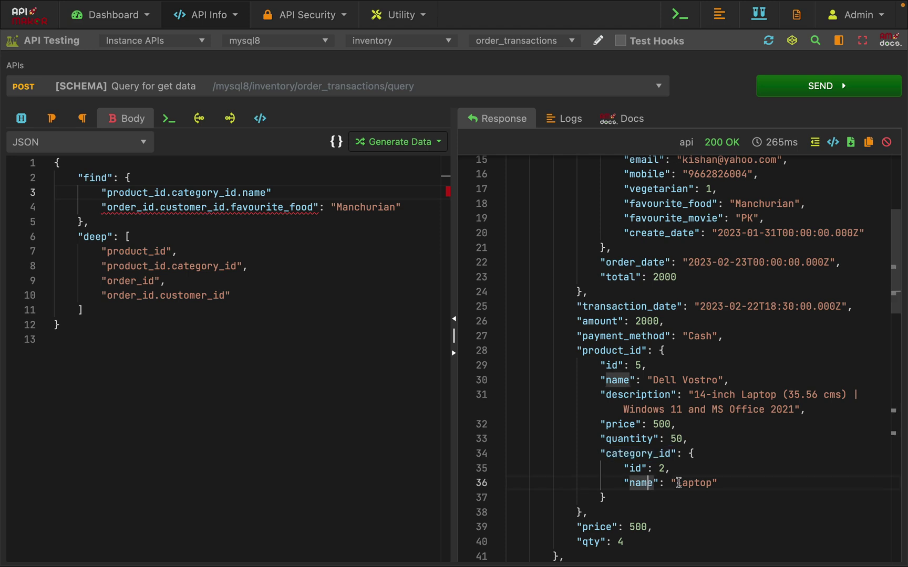
pyautogui.doubleClick(686, 482)
pyautogui.hotkey('ctrl', 'c')
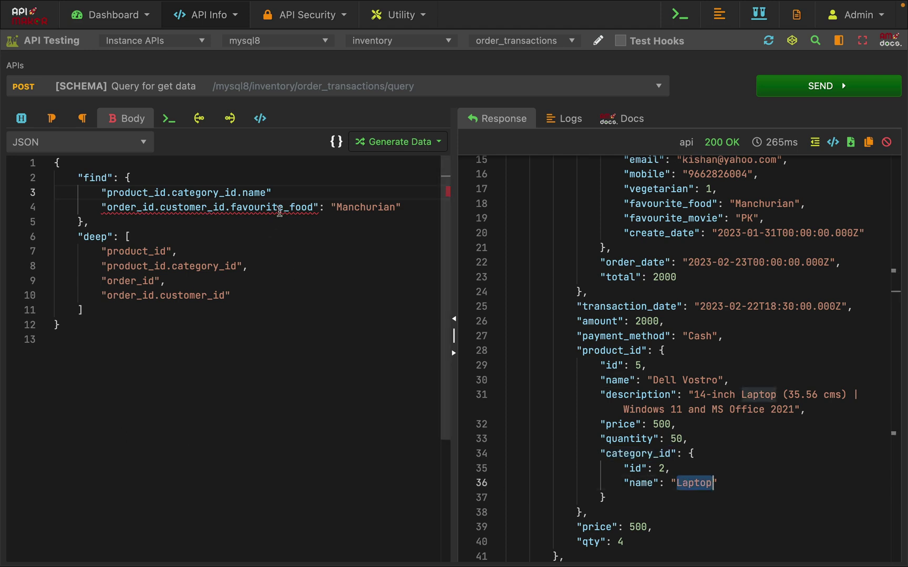
pyautogui.click(296, 197)
pyautogui.write(': "')
pyautogui.hotkey('ctrl', 'v')
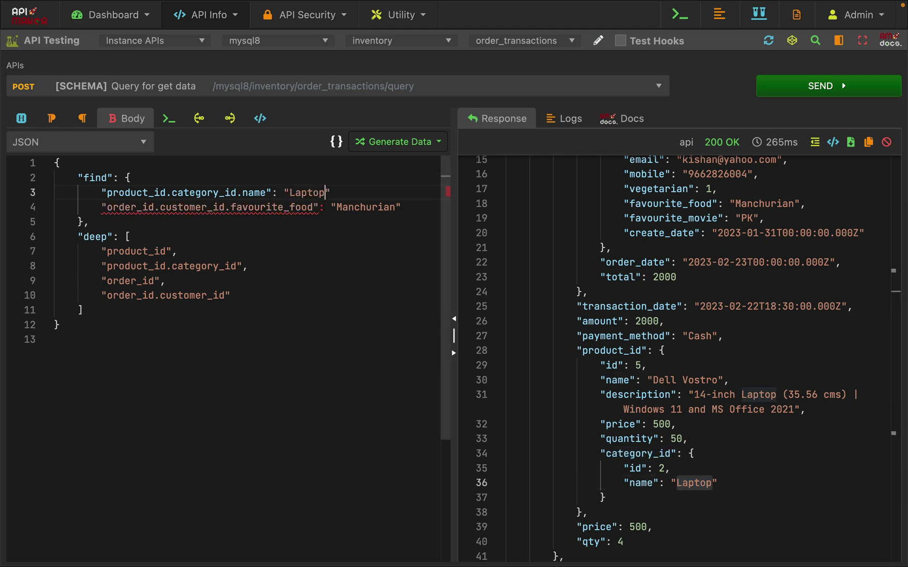
pyautogui.write(',')
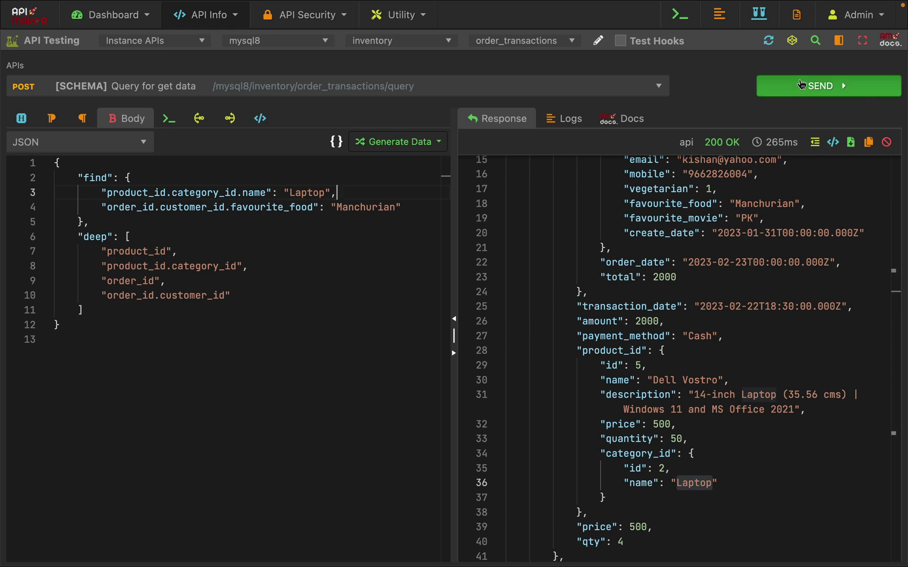
# - Send the query with the Laptop and Manchurian conditions and collapse the returned records
pyautogui.click(828, 86)
pyautogui.scroll(5, 749, 330)
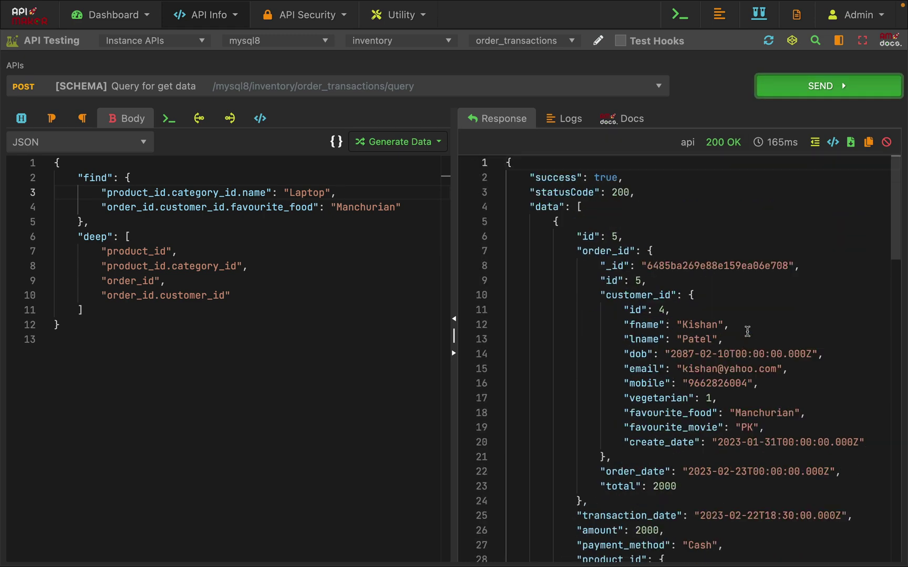
pyautogui.click(498, 222)
pyautogui.click(499, 251)
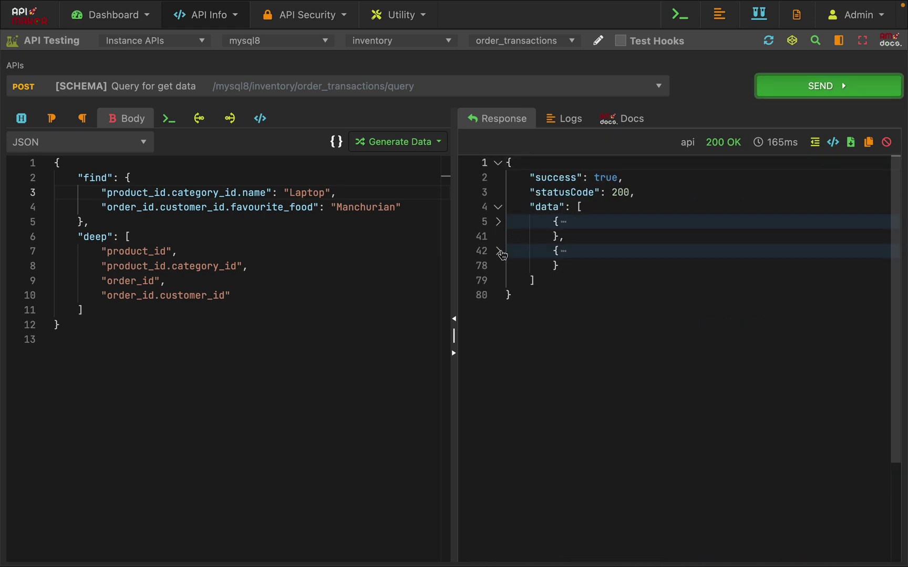
# - Remove the order_id.customer_id.favourite_food condition from find and resend the query filtered only by the Laptop category
pyautogui.click(400, 210)
pyautogui.moveTo(415, 212); pyautogui.dragTo(332, 192)
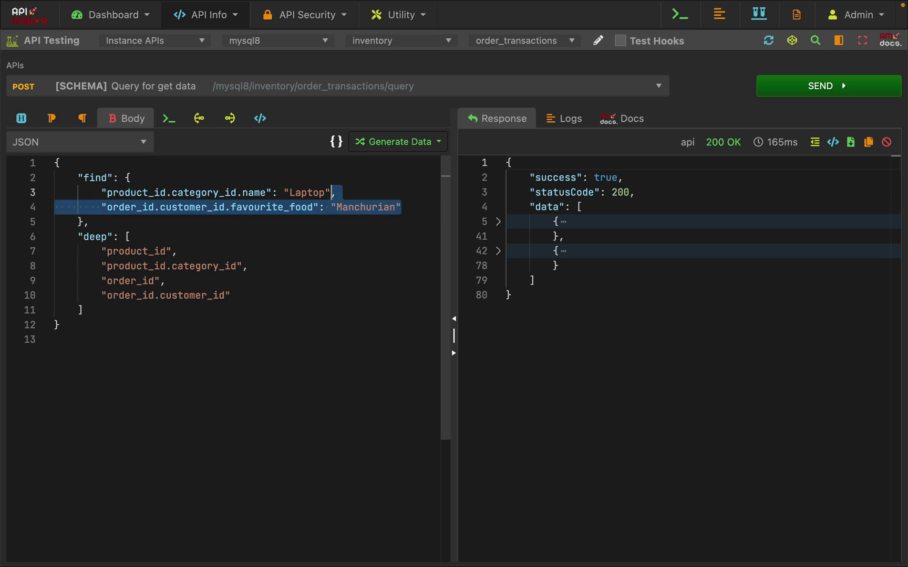
pyautogui.press('BackSpace')
pyautogui.click(809, 85)
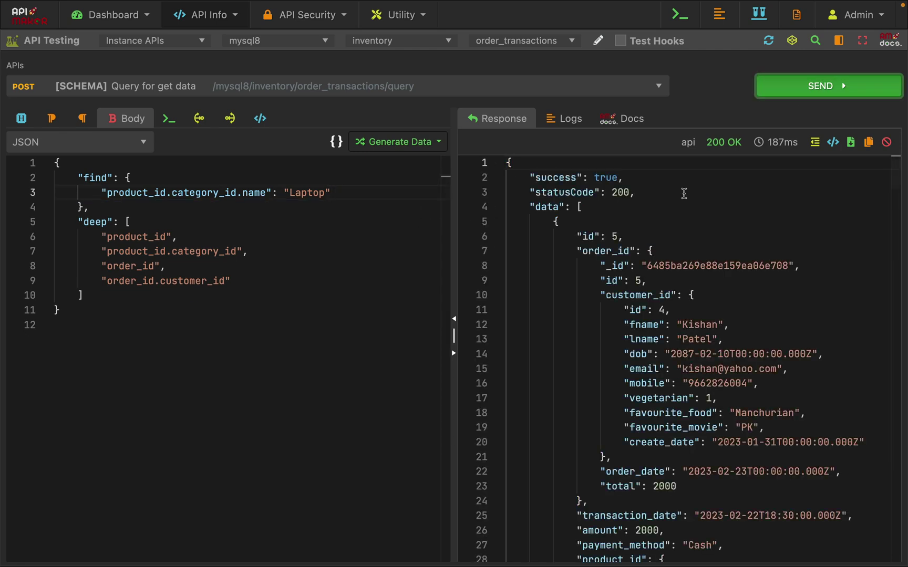
# - Collapse the first five records in the response to compare how many transactions match the Laptop filter alone
pyautogui.click(498, 221)
pyautogui.click(498, 251)
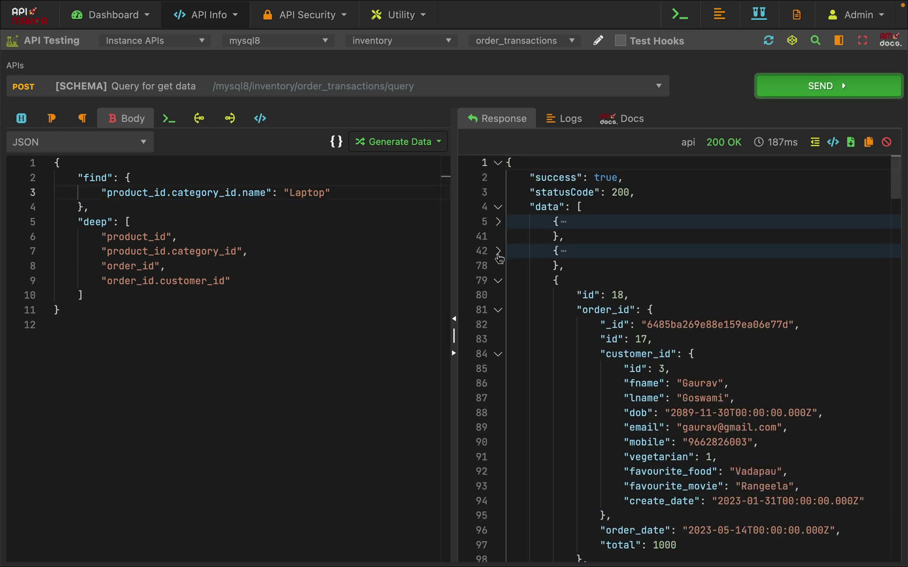
pyautogui.click(498, 280)
pyautogui.click(498, 309)
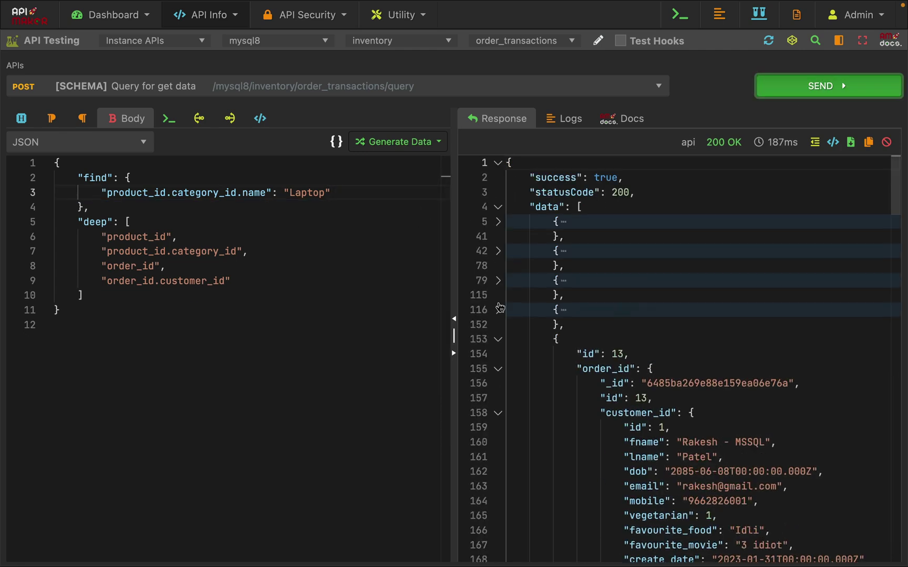
pyautogui.click(498, 339)
# - Undo the removal of the favourite_food condition and collapse two more records in the response
pyautogui.hotkey('ctrl', 'z')
pyautogui.click(133, 229)
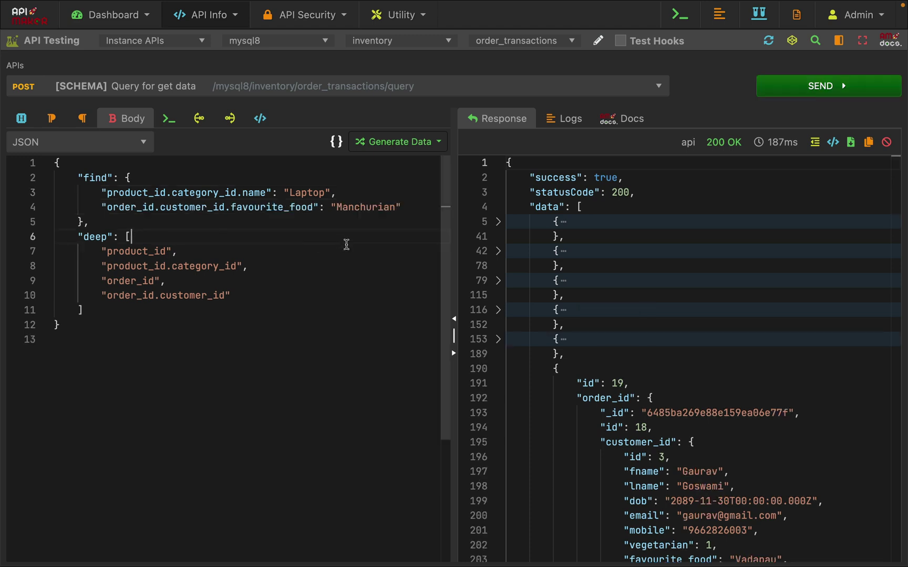
pyautogui.click(498, 369)
pyautogui.click(498, 397)
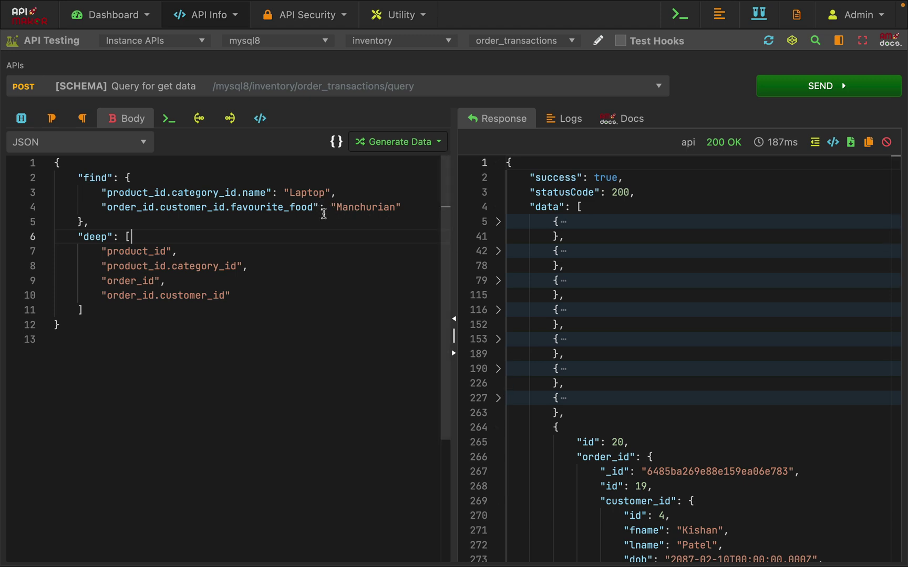
# - Resend the query with both the Laptop category and Manchurian favourite_food conditions, and collapse the returned records
pyautogui.doubleClick(378, 207)
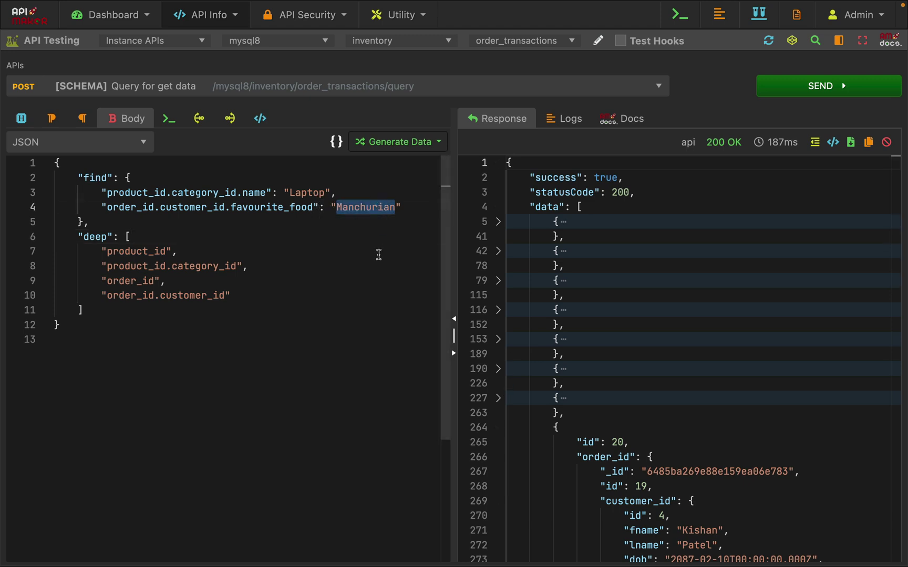
pyautogui.doubleClick(313, 193)
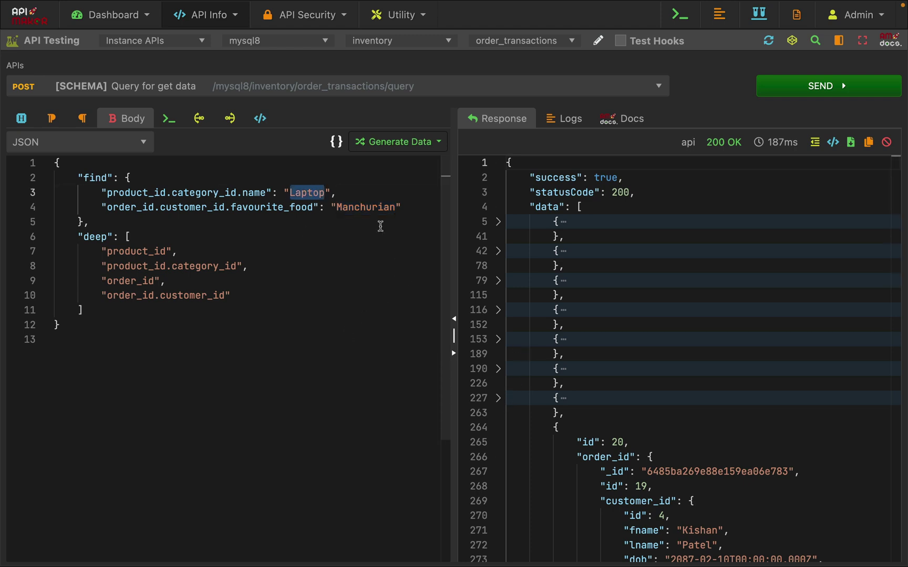
pyautogui.doubleClick(383, 207)
pyautogui.click(819, 86)
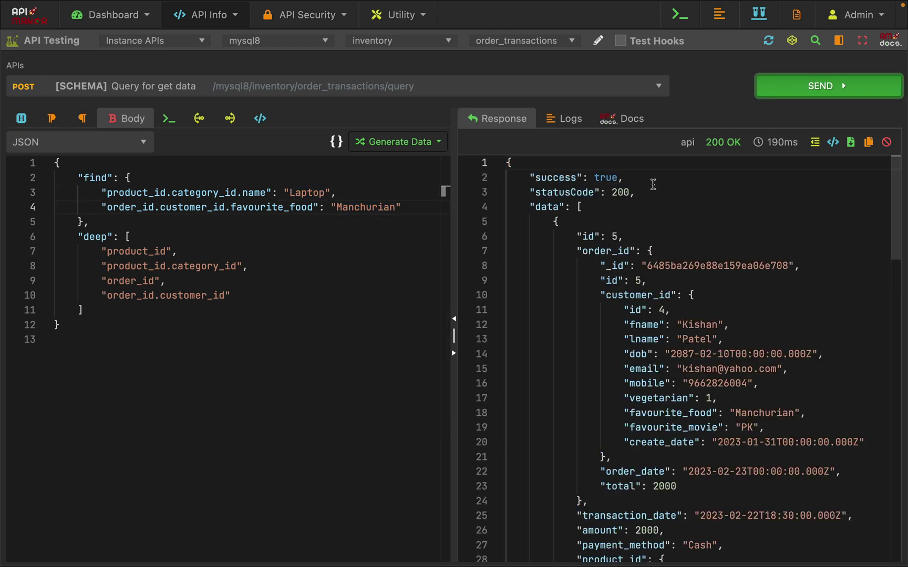
pyautogui.click(498, 222)
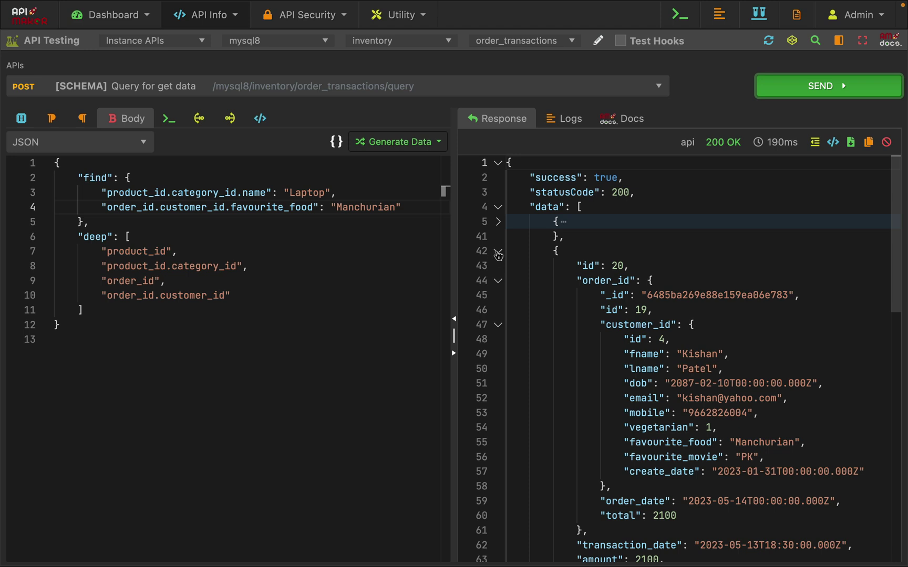
pyautogui.click(498, 251)
pyautogui.click(371, 270)
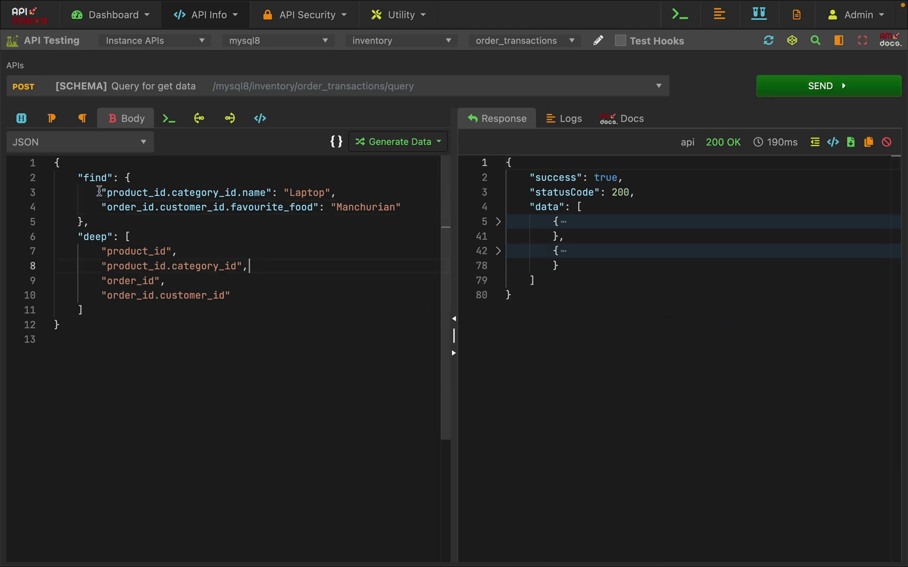
# - Review the find conditions and deep paths in the request body and resend the query
pyautogui.moveTo(101, 193); pyautogui.dragTo(409, 202)
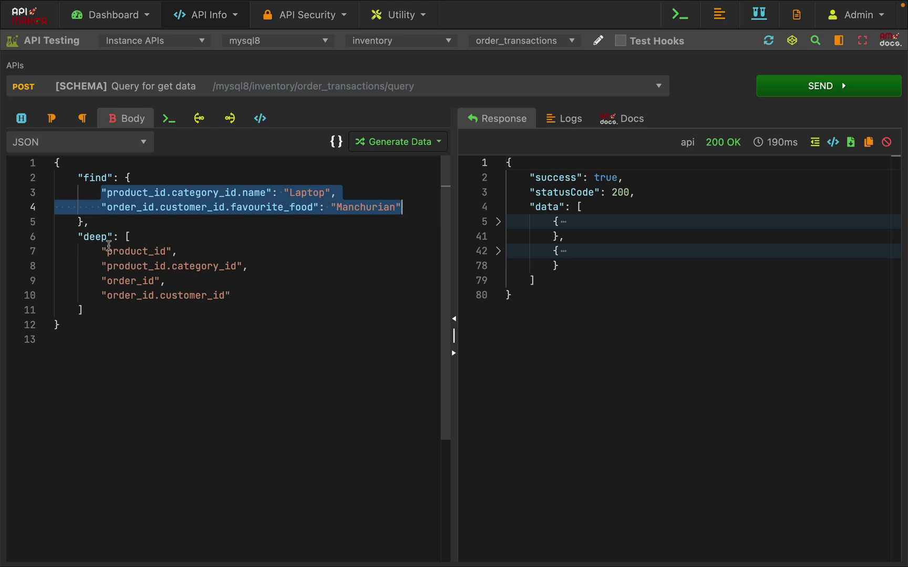
pyautogui.click(78, 237)
pyautogui.moveTo(100, 251); pyautogui.dragTo(251, 292)
pyautogui.click(251, 295)
pyautogui.moveTo(78, 177); pyautogui.dragTo(92, 221)
pyautogui.click(100, 220)
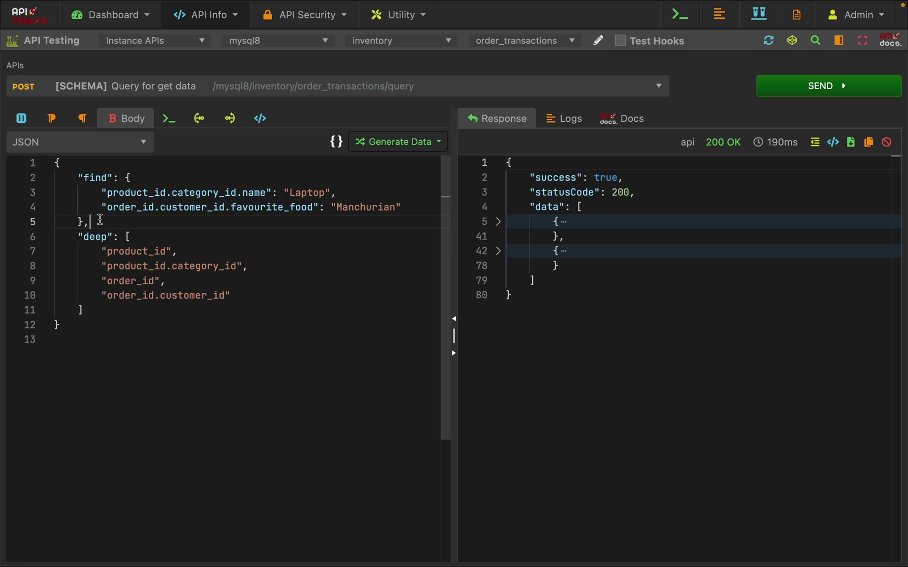
pyautogui.hotkey('ctrl', 'Return')
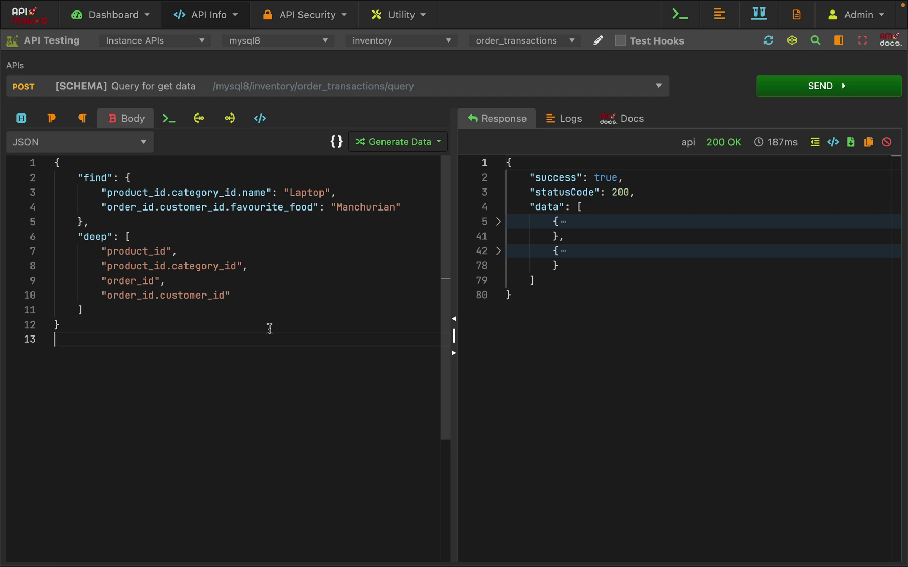
# - Add a "$or" array containing two empty objects at the start of the find block in the request body
pyautogui.click(99, 192)
pyautogui.click(170, 178)
pyautogui.press('Return')
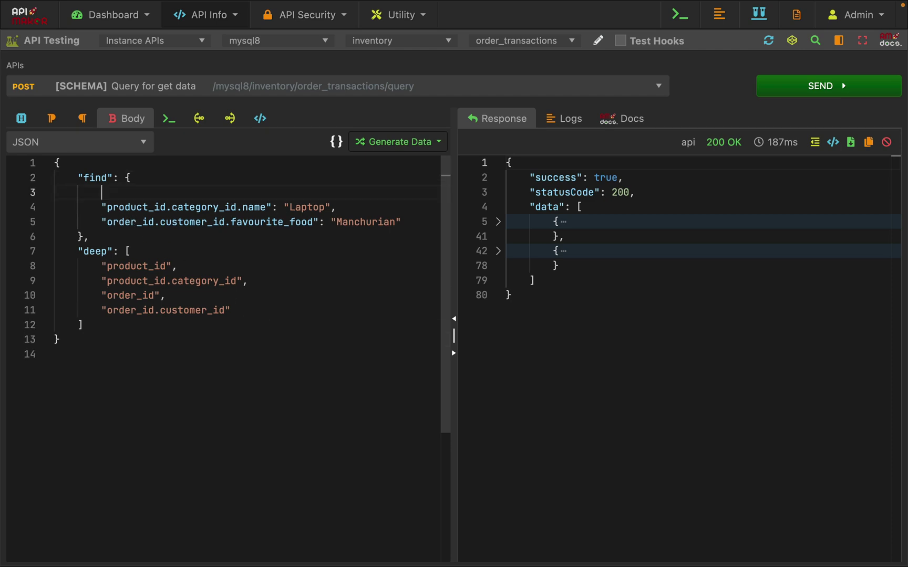
pyautogui.write('"$or"')
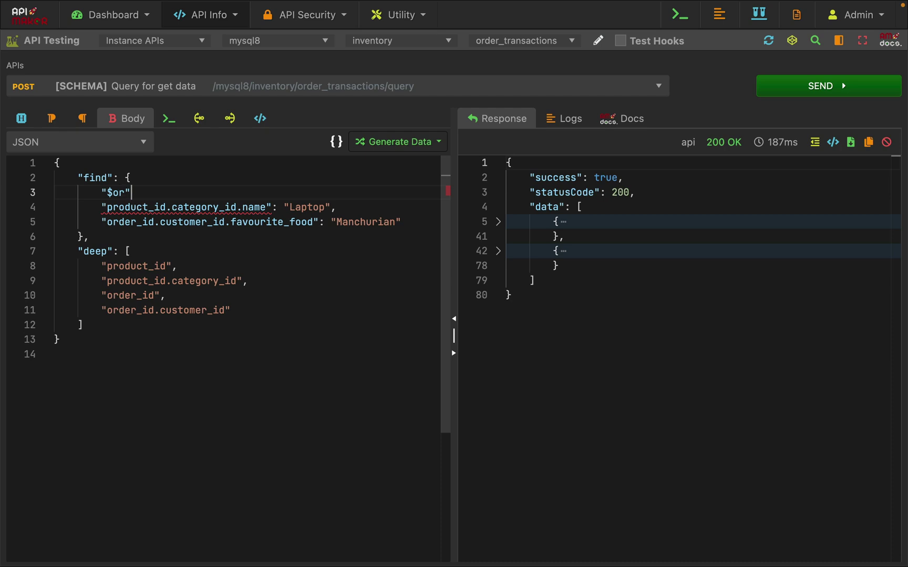
pyautogui.write(':  [')
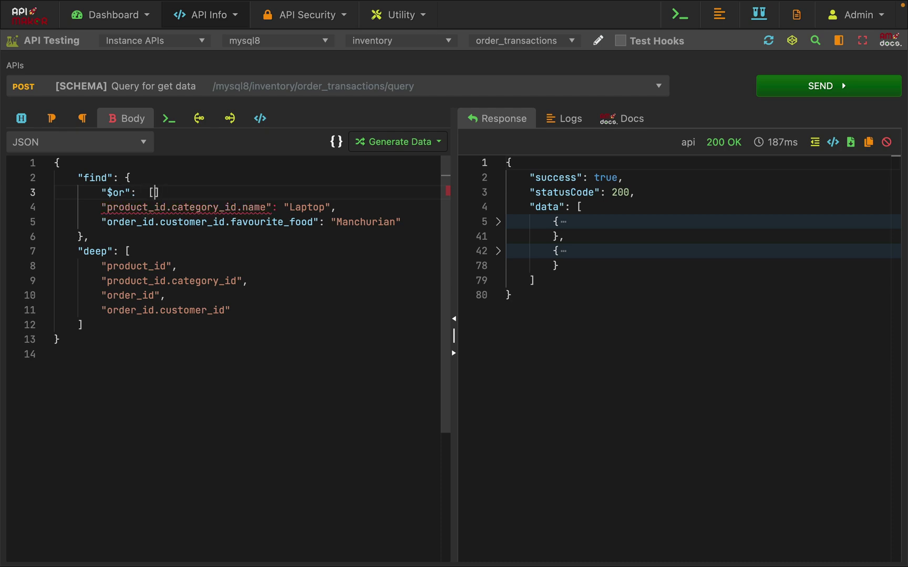
pyautogui.press('Return')
pyautogui.write('{}')
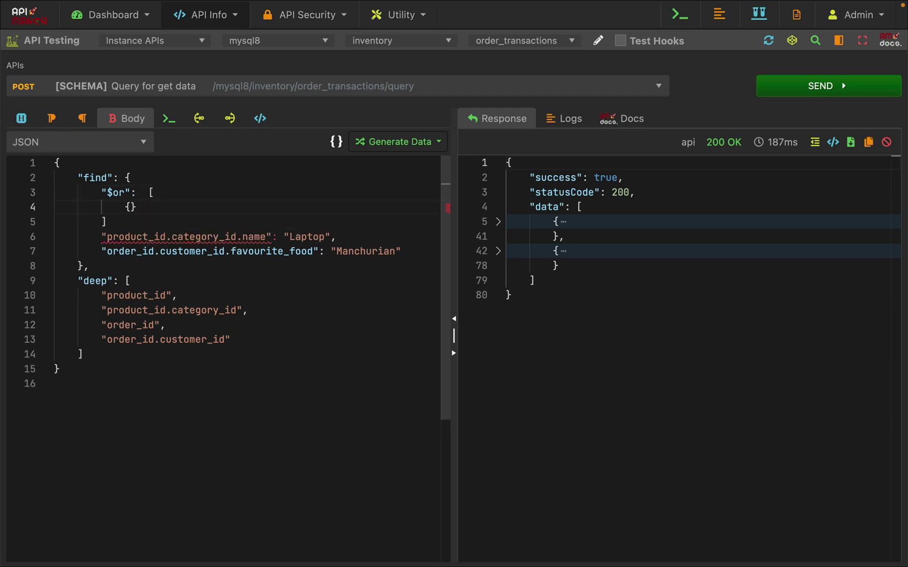
pyautogui.write(',')
pyautogui.press('Return')
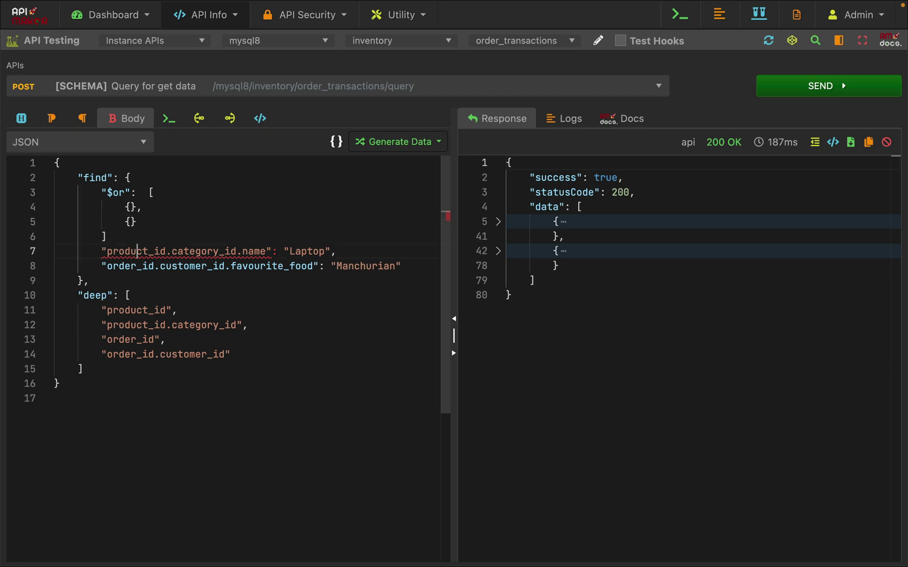
# - Move the "product_id.category_id.name": "Laptop" condition into the first object of the $or array, without its trailing comma
pyautogui.click(337, 251)
pyautogui.hotkey('shift', 'Home')
pyautogui.hotkey('ctrl', 'c')
pyautogui.press('BackSpace')
pyautogui.press('Up')
pyautogui.press('Up')
pyautogui.press('Up')
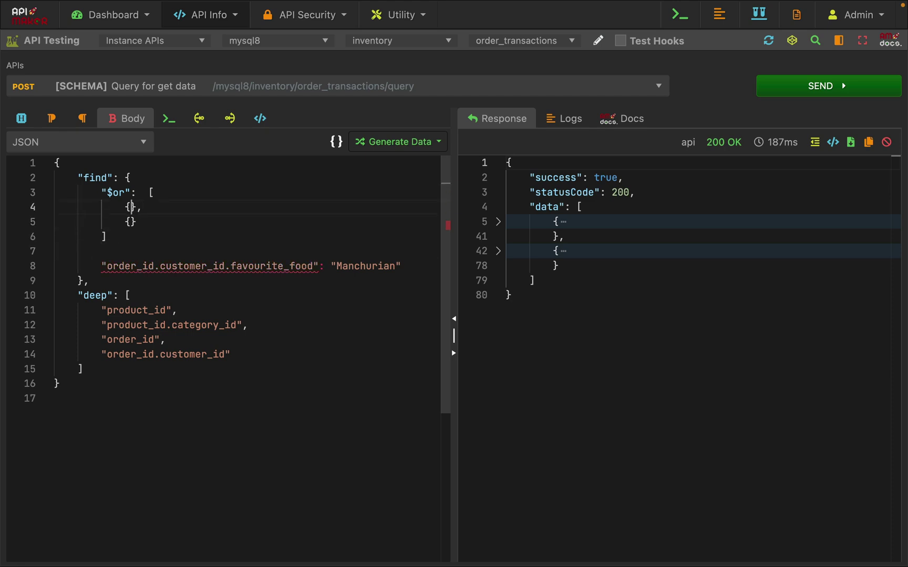
pyautogui.hotkey('ctrl', 'v')
# - Move the "order_id.customer_id.favourite_food": "Manchurian" condition into the second object of the $or array
pyautogui.press('Down')
pyautogui.press('Down')
pyautogui.press('Down')
pyautogui.press('Down')
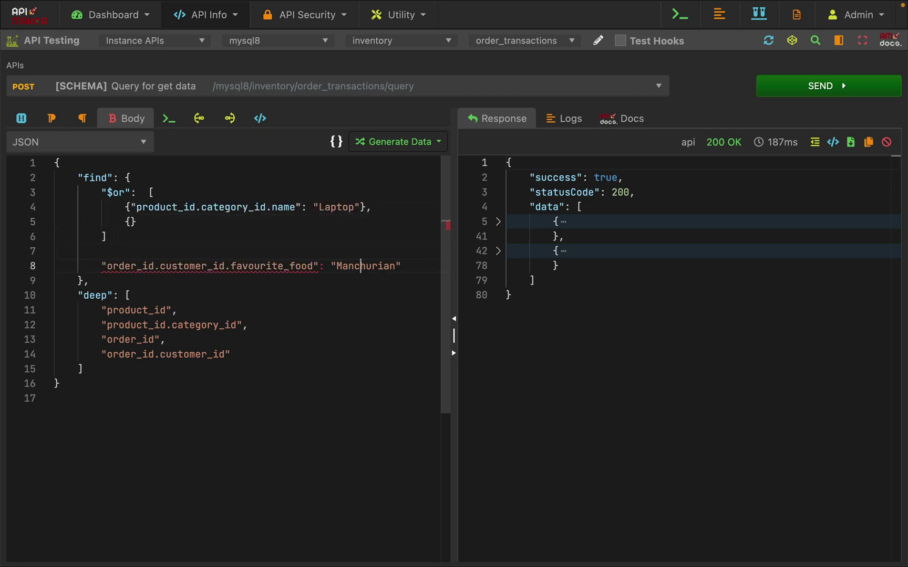
pyautogui.press('End')
pyautogui.hotkey('shift', 'Home')
pyautogui.hotkey('ctrl', 'c')
pyautogui.press('BackSpace')
pyautogui.press('Up')
pyautogui.press('Up')
pyautogui.press('Up')
pyautogui.press('Left')
pyautogui.hotkey('ctrl', 'v')
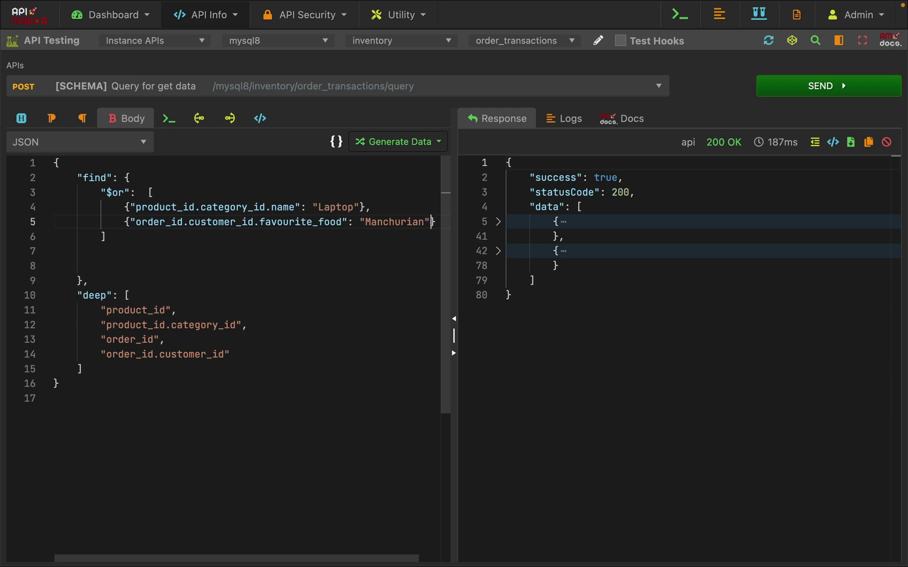
# - Remove the leftover blank lines below the $or array and send the query
pyautogui.press('Down')
pyautogui.hotkey('shift', 'Down')
pyautogui.hotkey('shift', 'Down')
pyautogui.press('BackSpace')
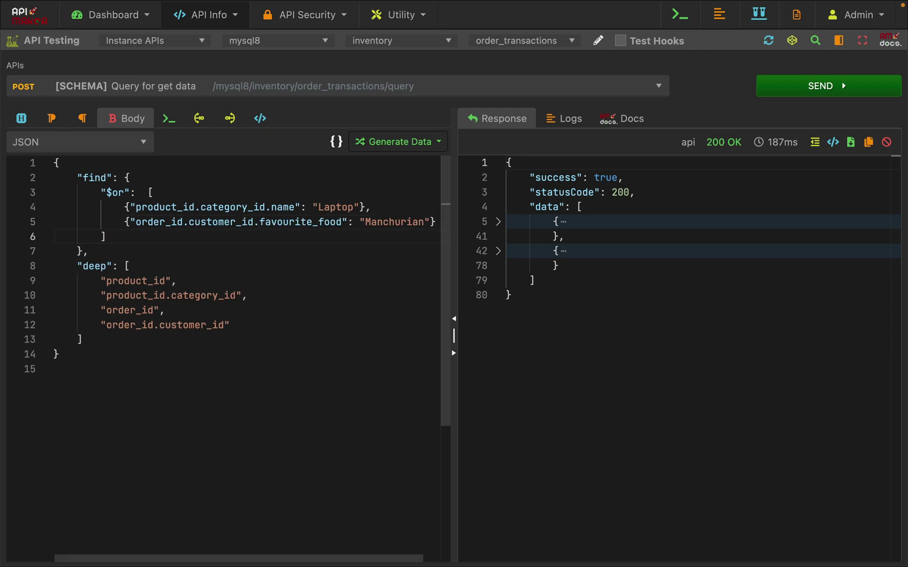
pyautogui.hotkey('ctrl', 'Return')
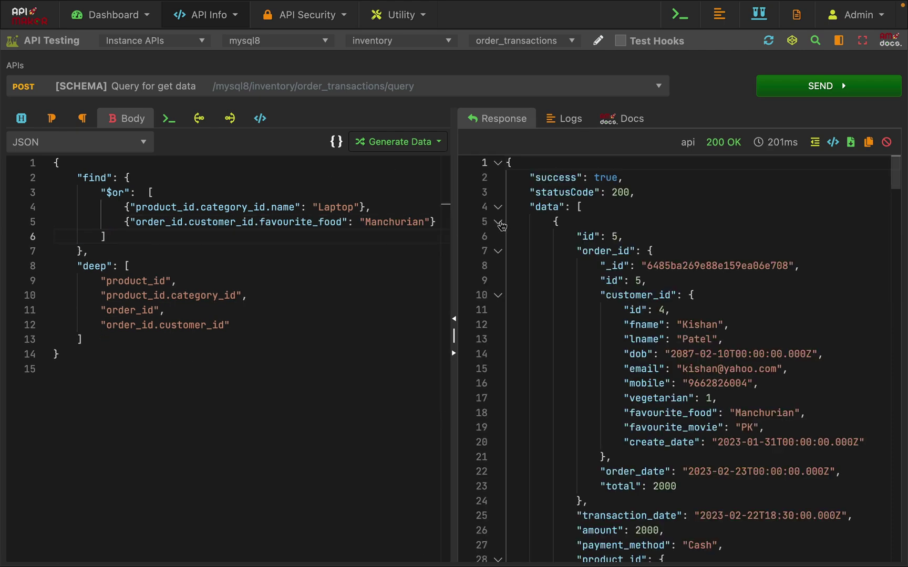
# - Collapse the first seven records in the response and review them against the Laptop and Manchurian conditions in the $or array
pyautogui.click(499, 223)
pyautogui.click(498, 252)
pyautogui.click(499, 281)
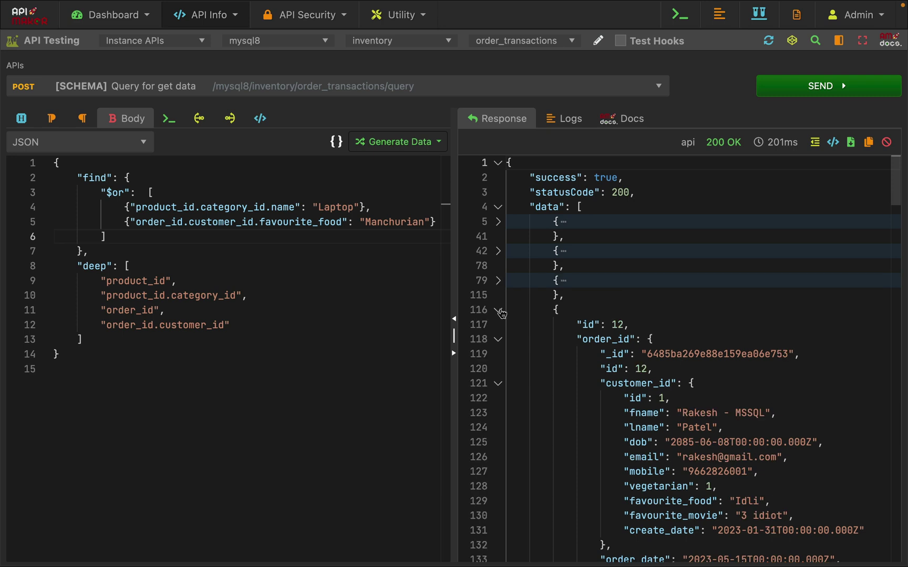
pyautogui.click(499, 310)
pyautogui.click(499, 340)
pyautogui.click(499, 370)
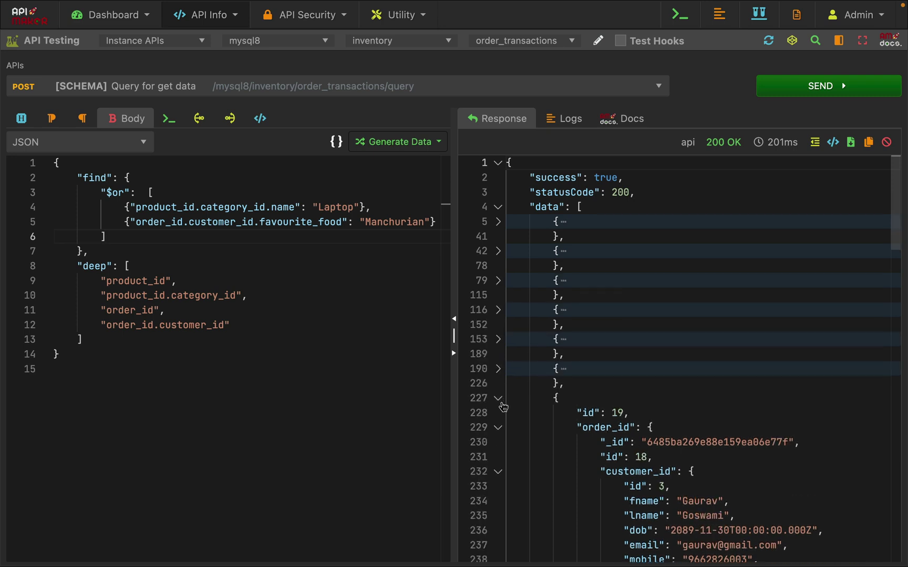
pyautogui.click(499, 400)
pyautogui.moveTo(124, 207); pyautogui.dragTo(355, 210)
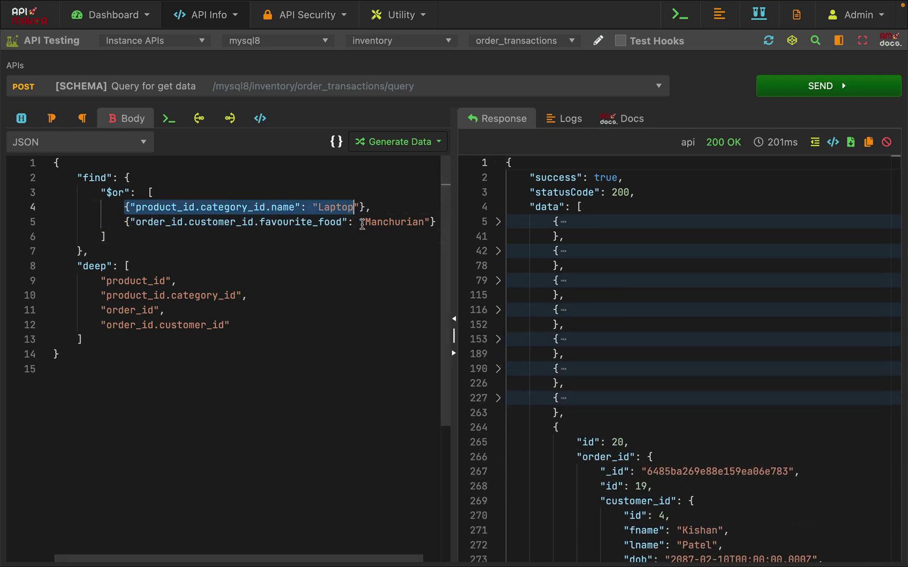
pyautogui.doubleClick(368, 223)
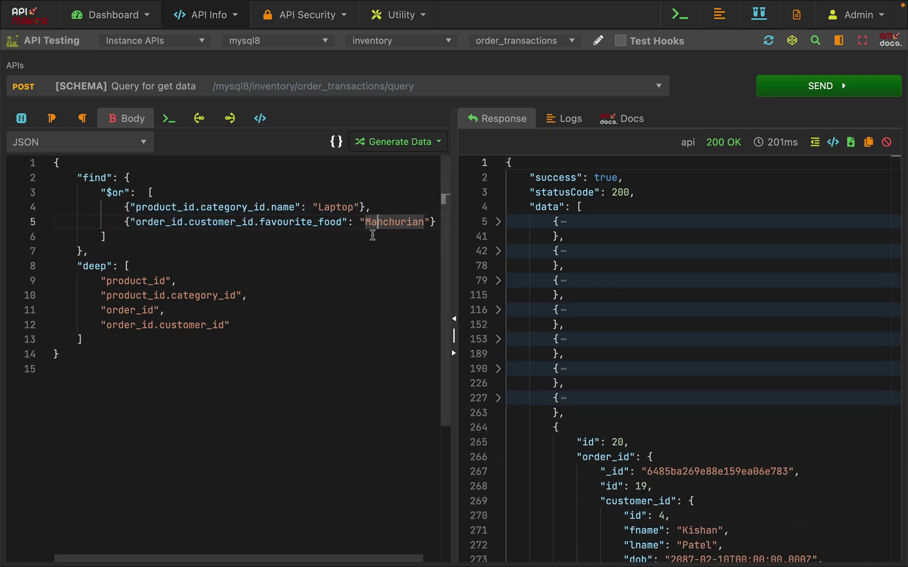
pyautogui.doubleClick(400, 222)
pyautogui.click(272, 208)
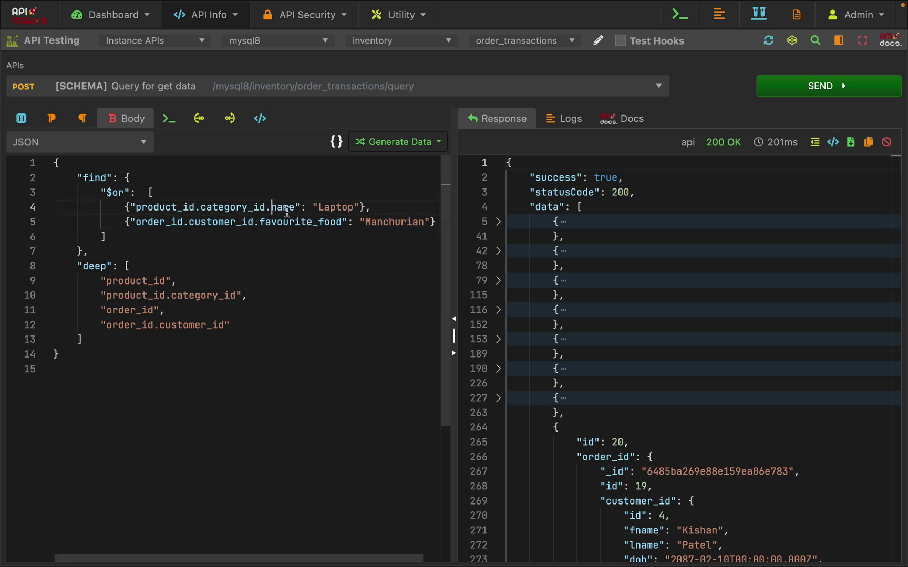
pyautogui.click(305, 279)
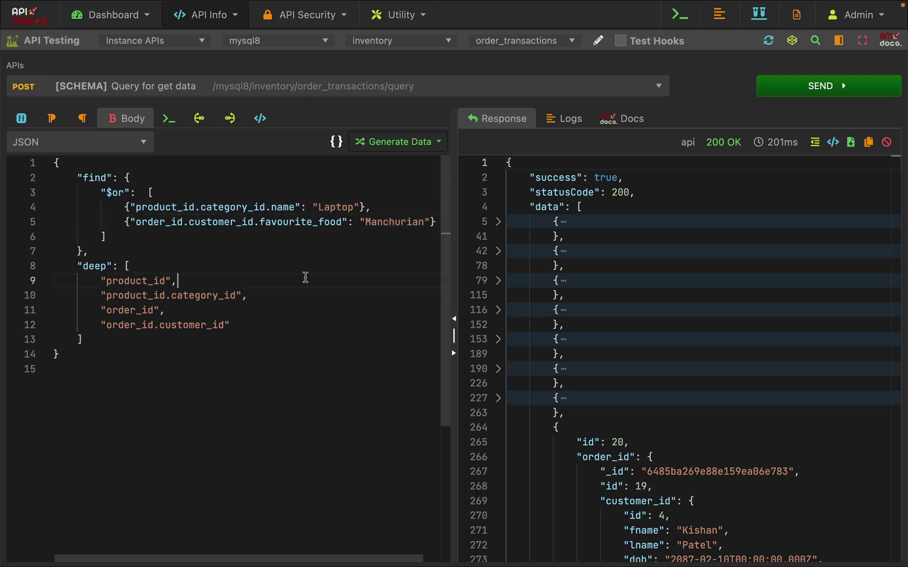
# - Change the $or operator in the find block to $and and resend the query
pyautogui.click(125, 192)
pyautogui.press('BackSpace')
pyautogui.press('BackSpace')
pyautogui.write('and')
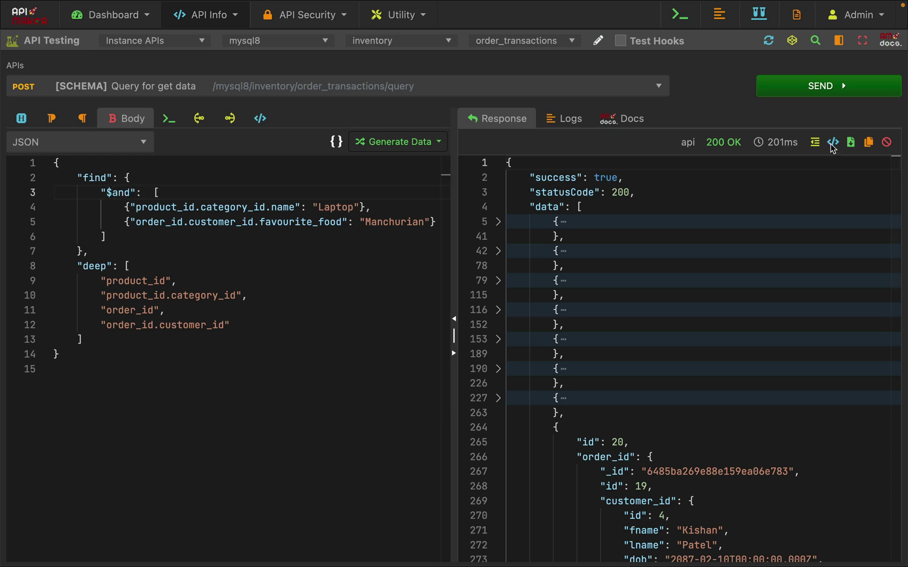
pyautogui.click(820, 87)
# - Collapse both records in the response to compare the matches for the $and filter
pyautogui.click(496, 222)
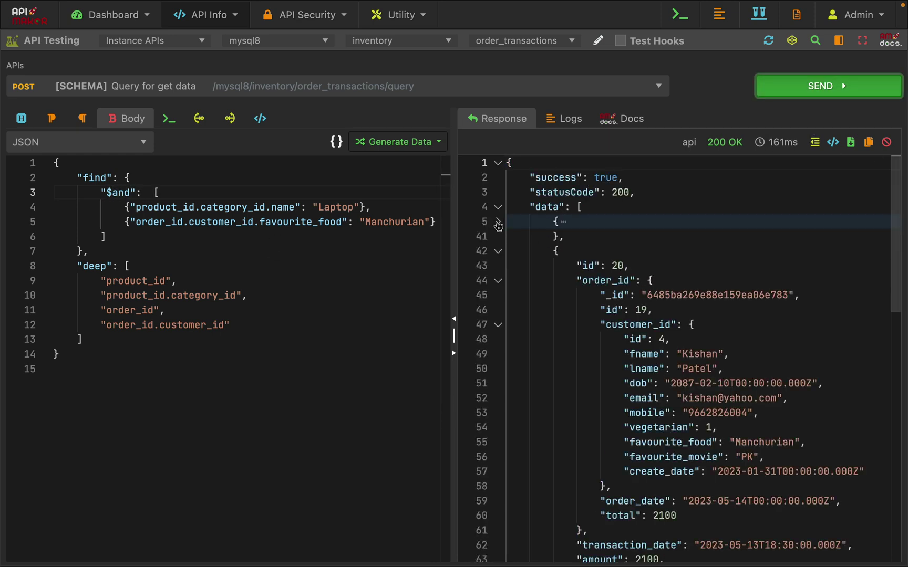
pyautogui.click(498, 252)
pyautogui.moveTo(575, 336); pyautogui.dragTo(484, 86)
pyautogui.click(598, 369)
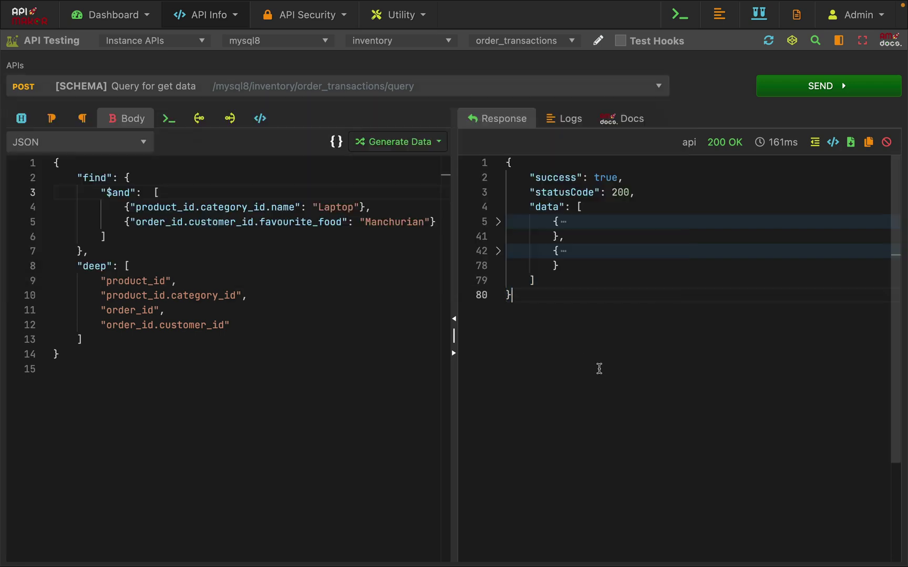